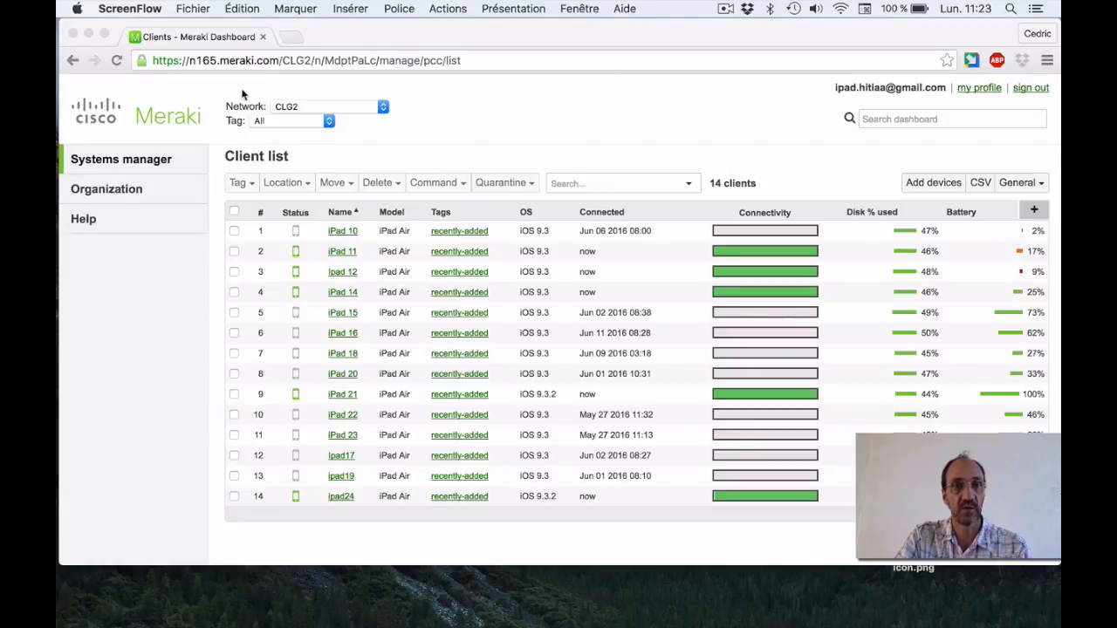
click(222, 61)
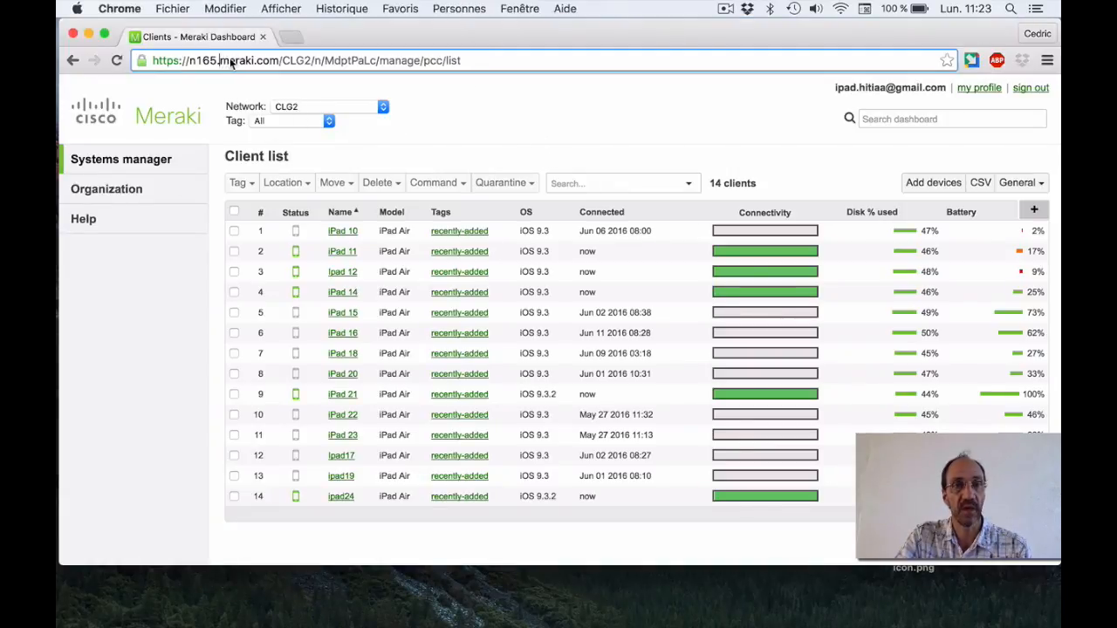
drag(225, 63, 256, 66)
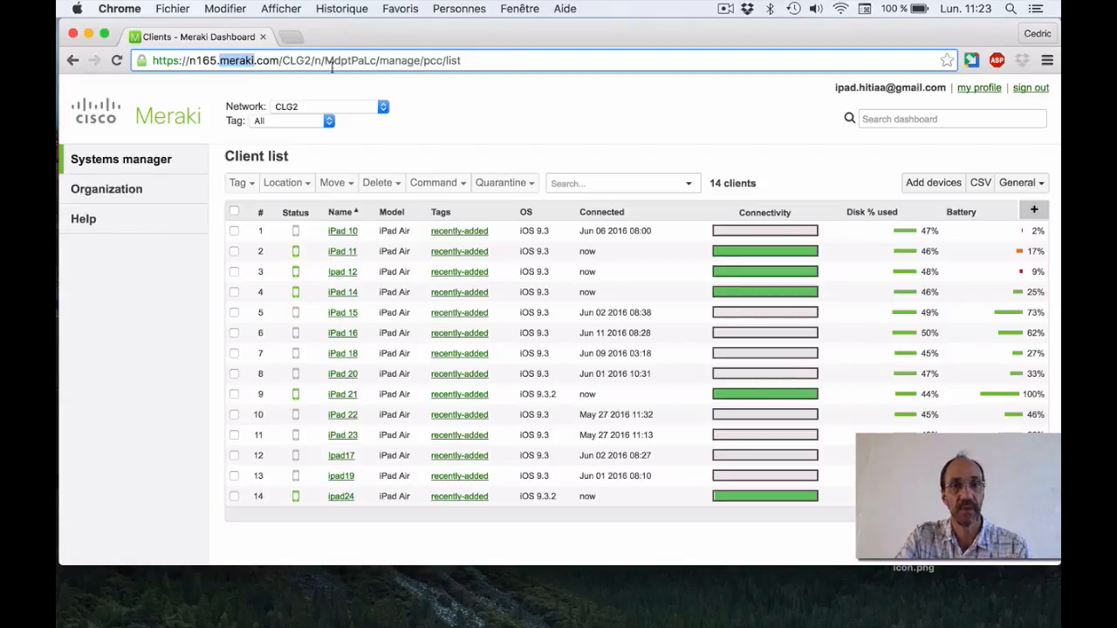
click(494, 99)
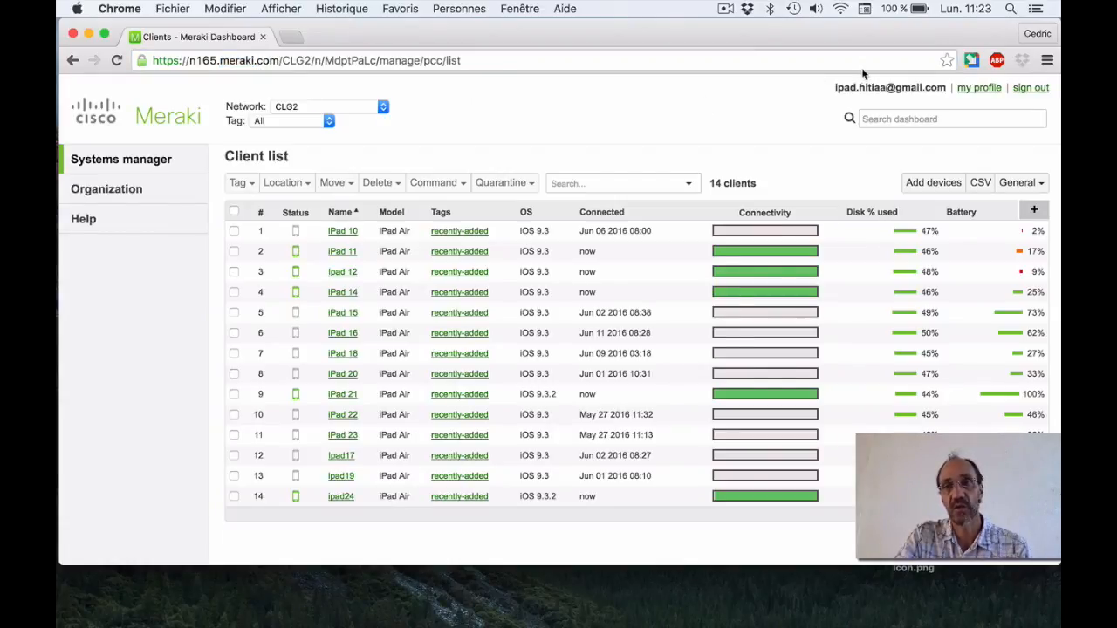
drag(834, 87, 944, 94)
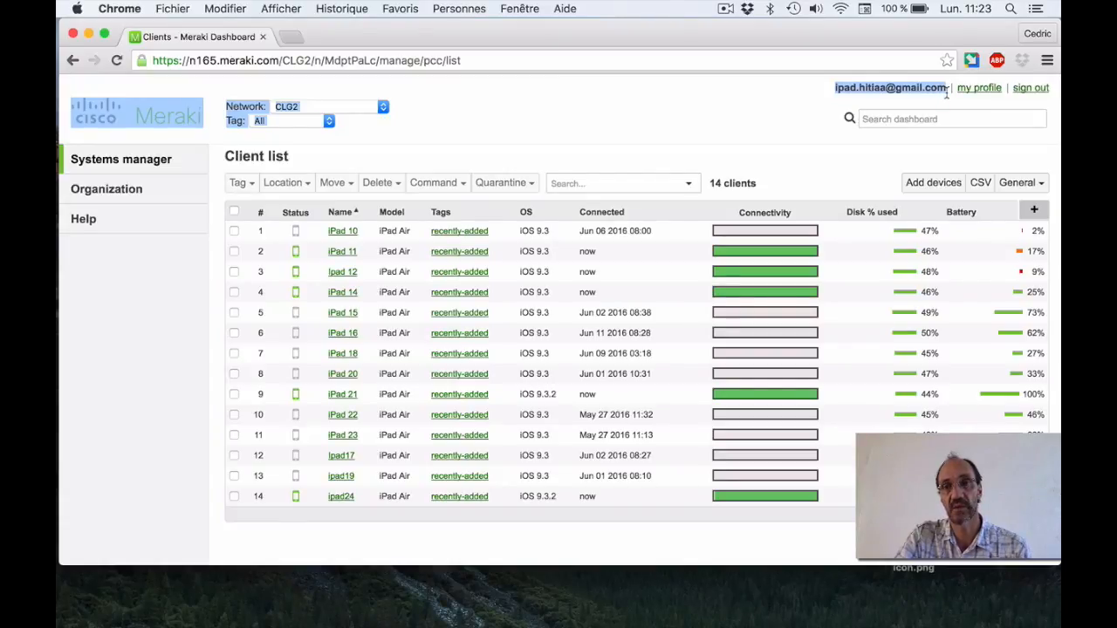
click(774, 101)
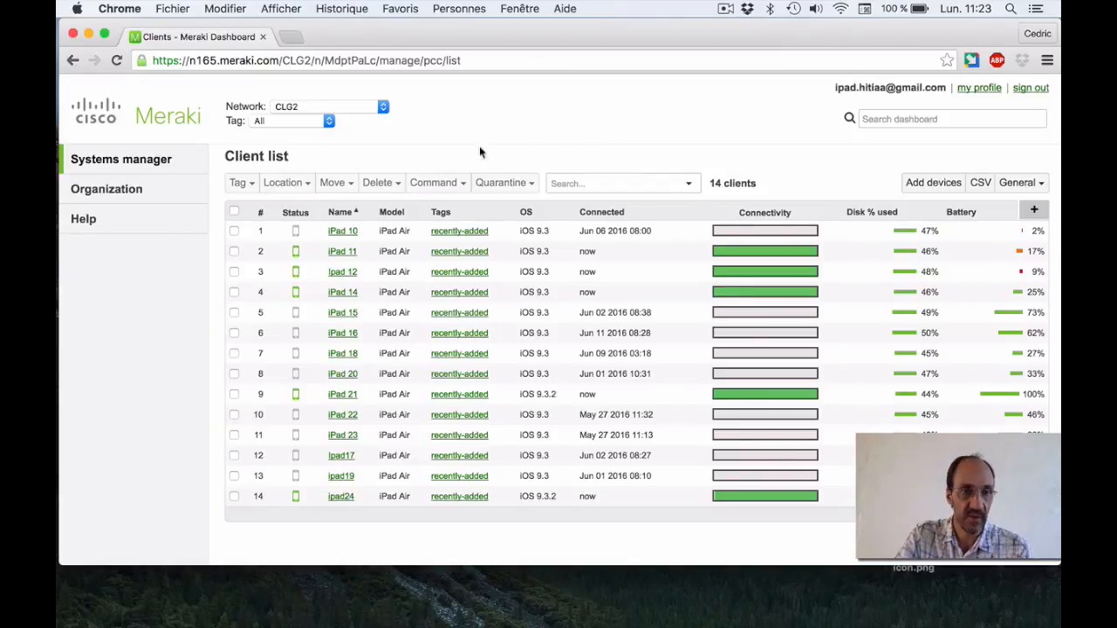
Open the details of iPad 21 from the Systems manager client list
mouse_move(109, 164)
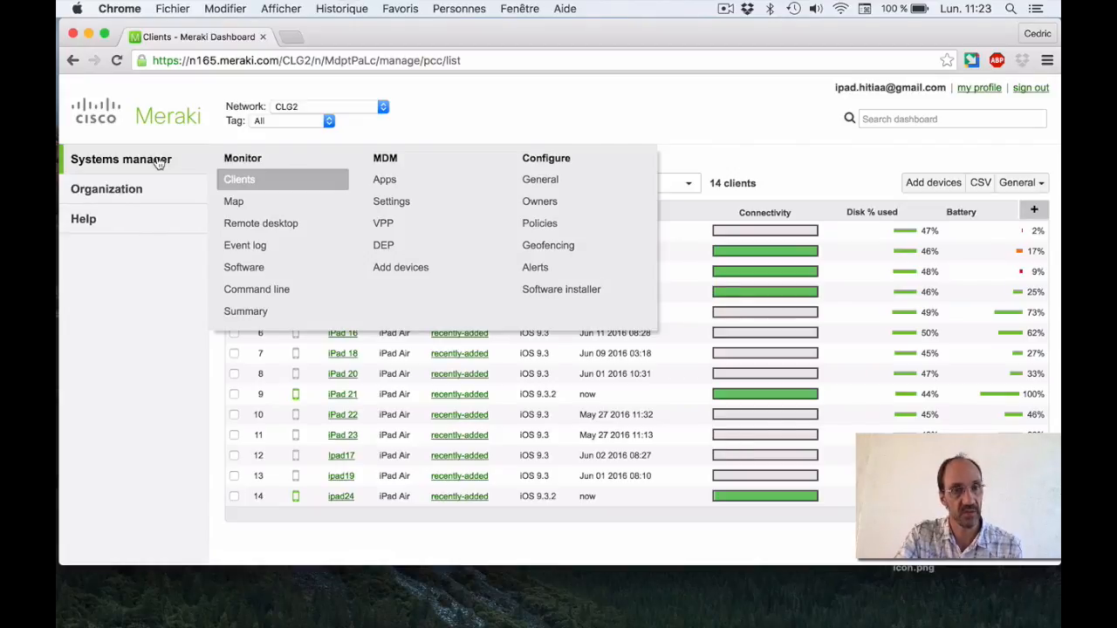
click(237, 180)
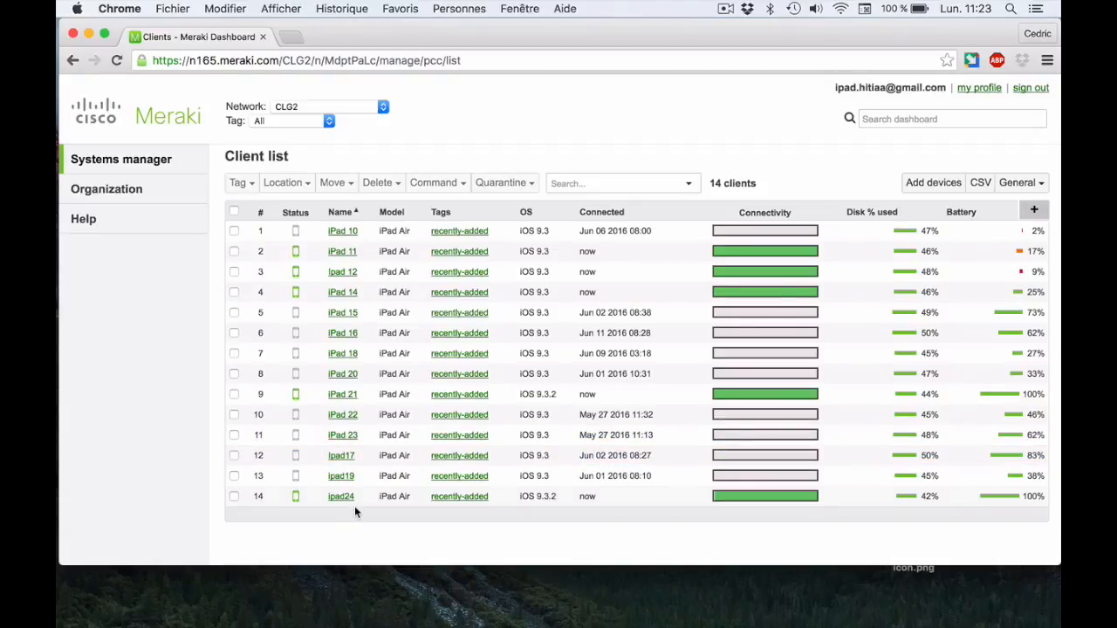
click(345, 397)
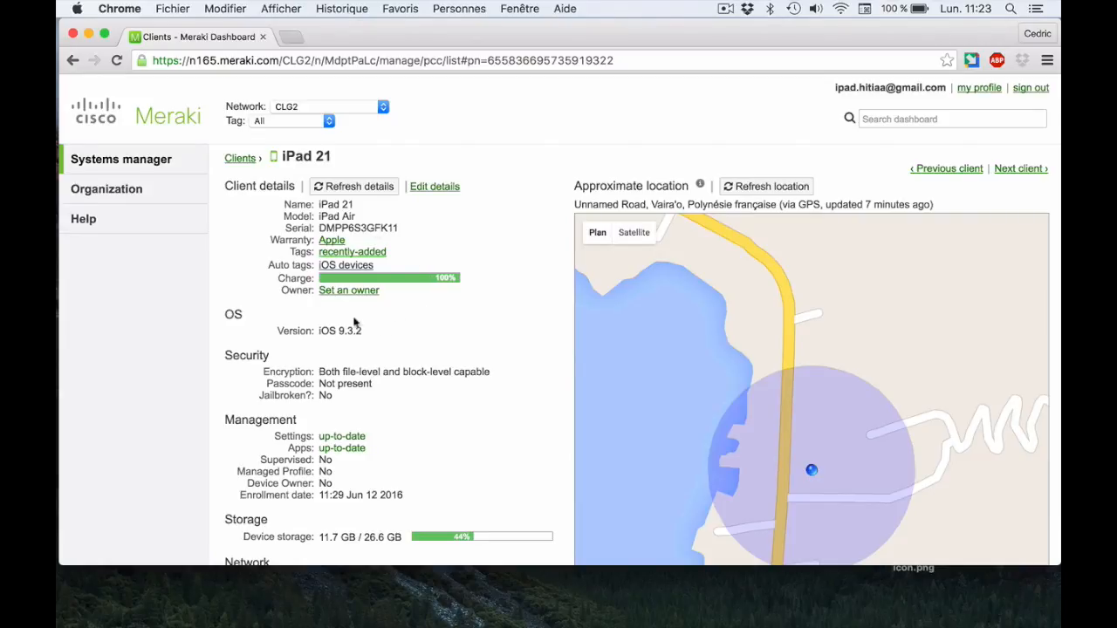
Examine iPad 21's device details, MDM commands, restrictions, profiles, installed apps, event log and activity log
scroll(383, 345, down, 7)
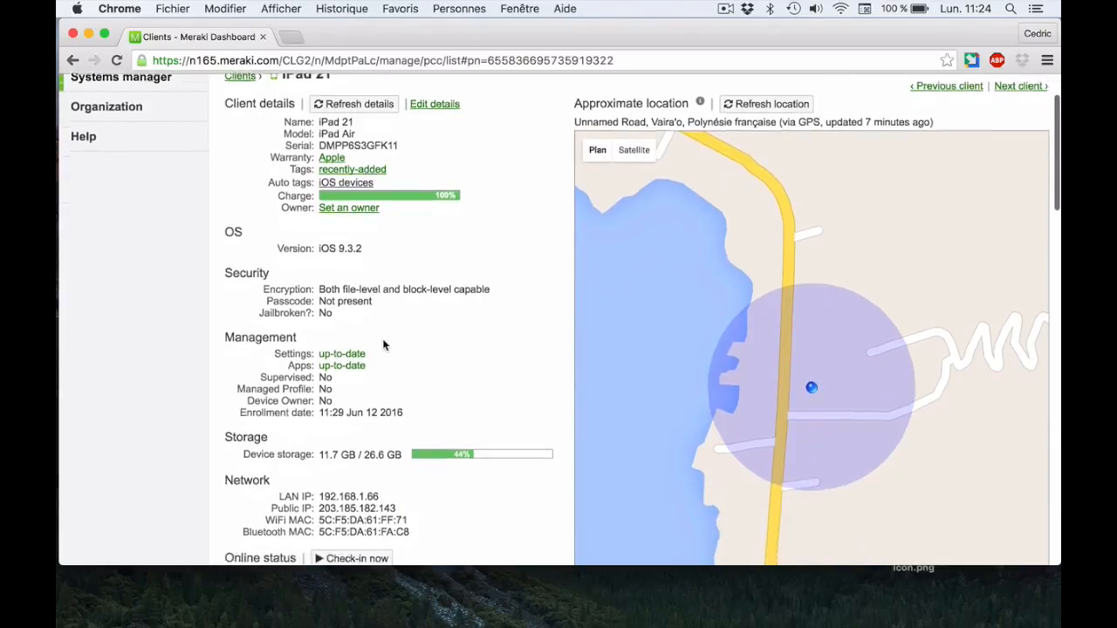
scroll(383, 345, down, 4)
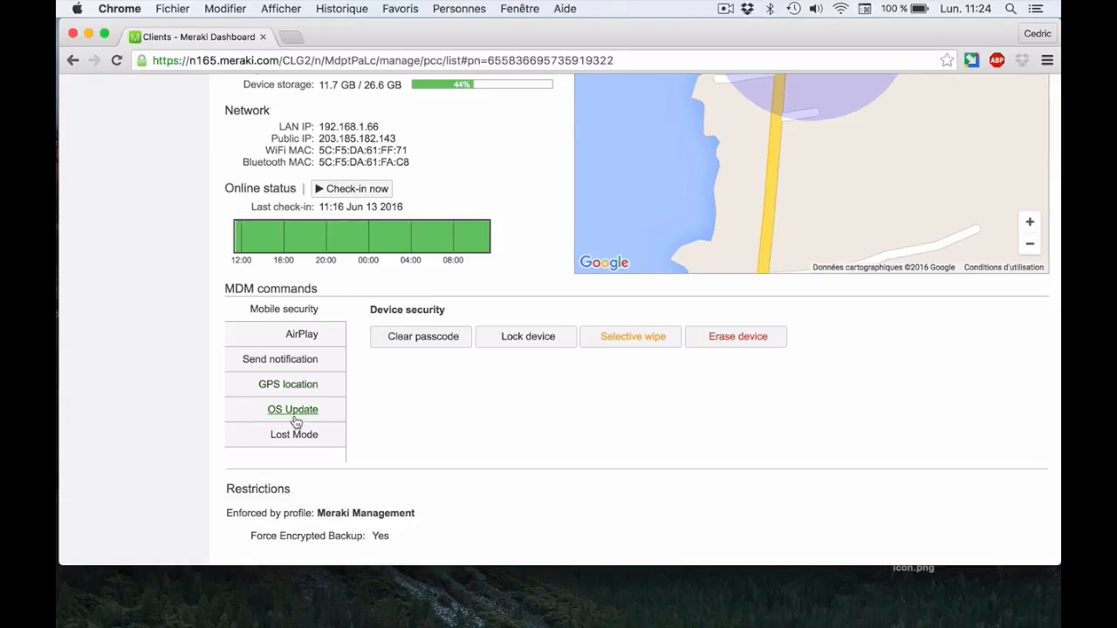
scroll(401, 454, down, 4)
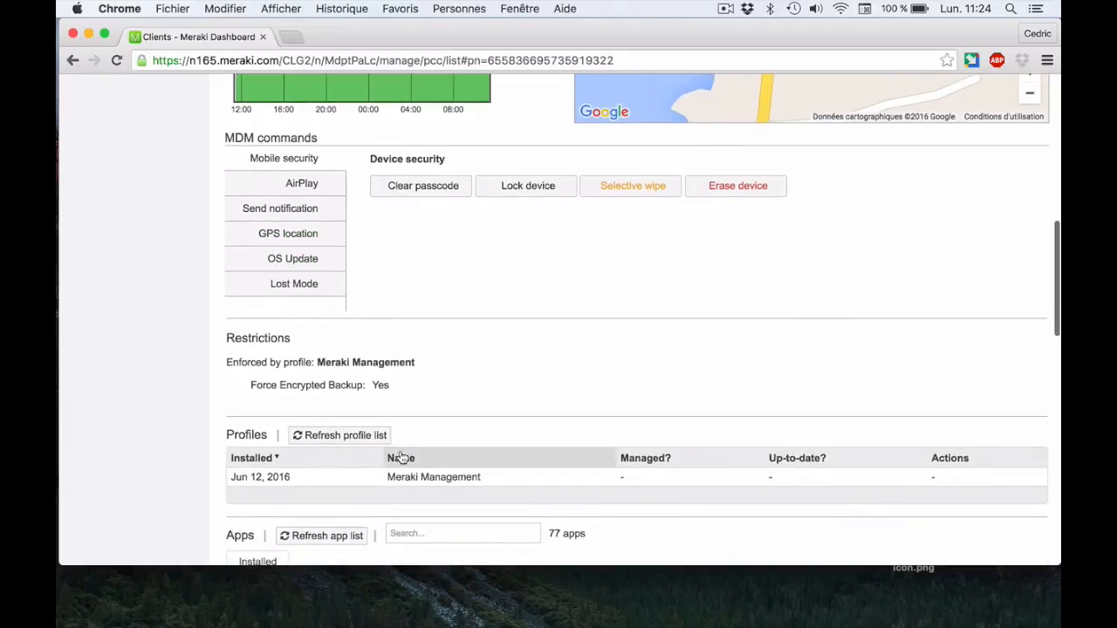
scroll(427, 301, down, 3)
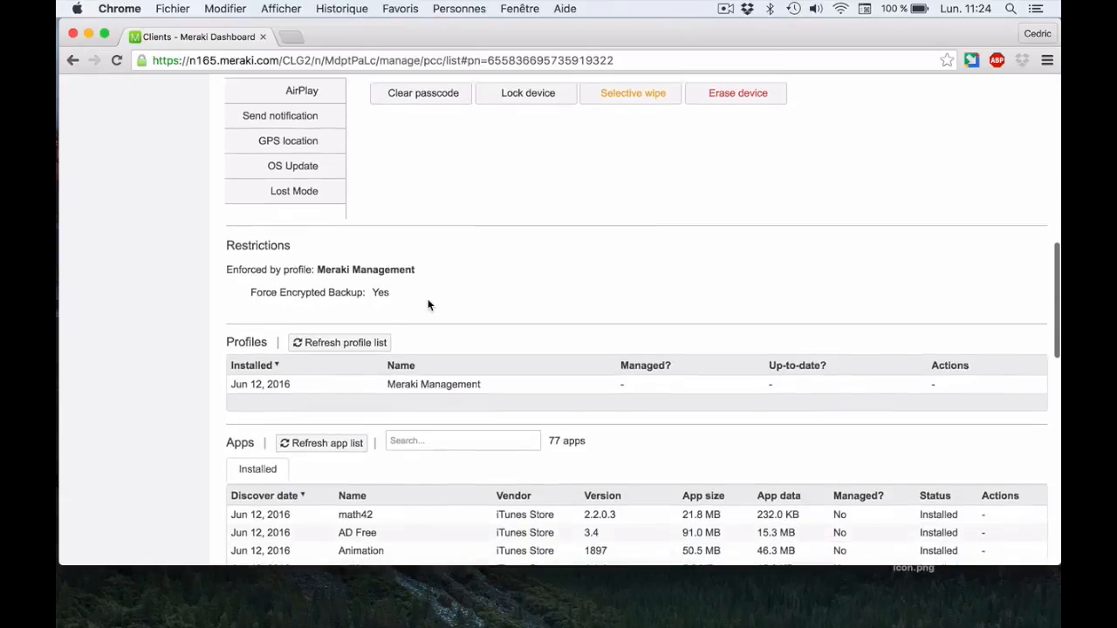
scroll(428, 305, down, 3)
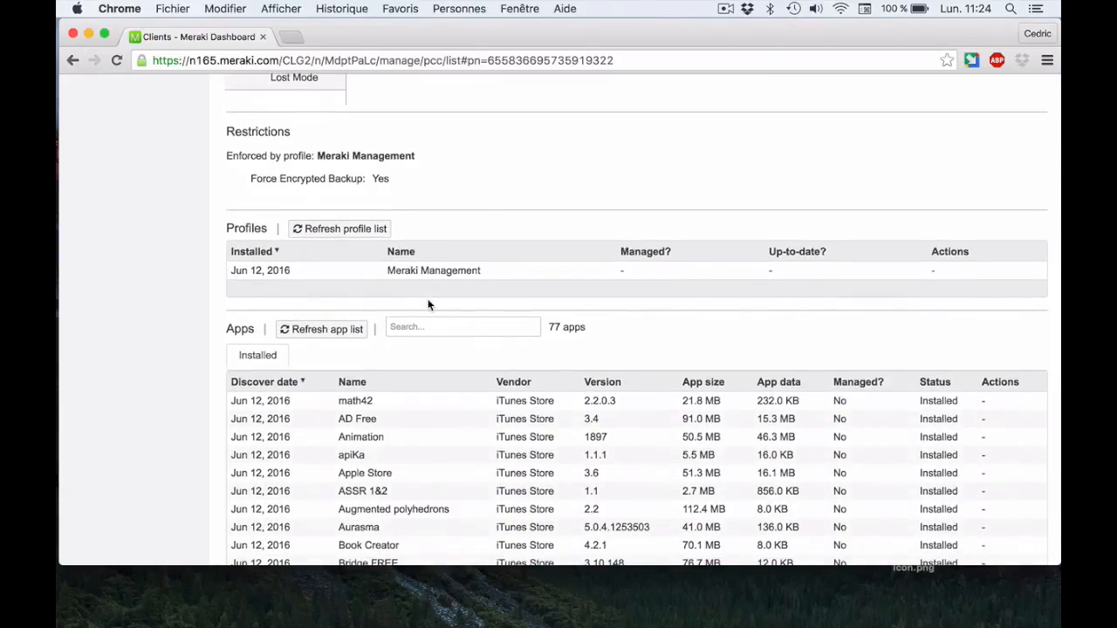
scroll(428, 305, down, 3)
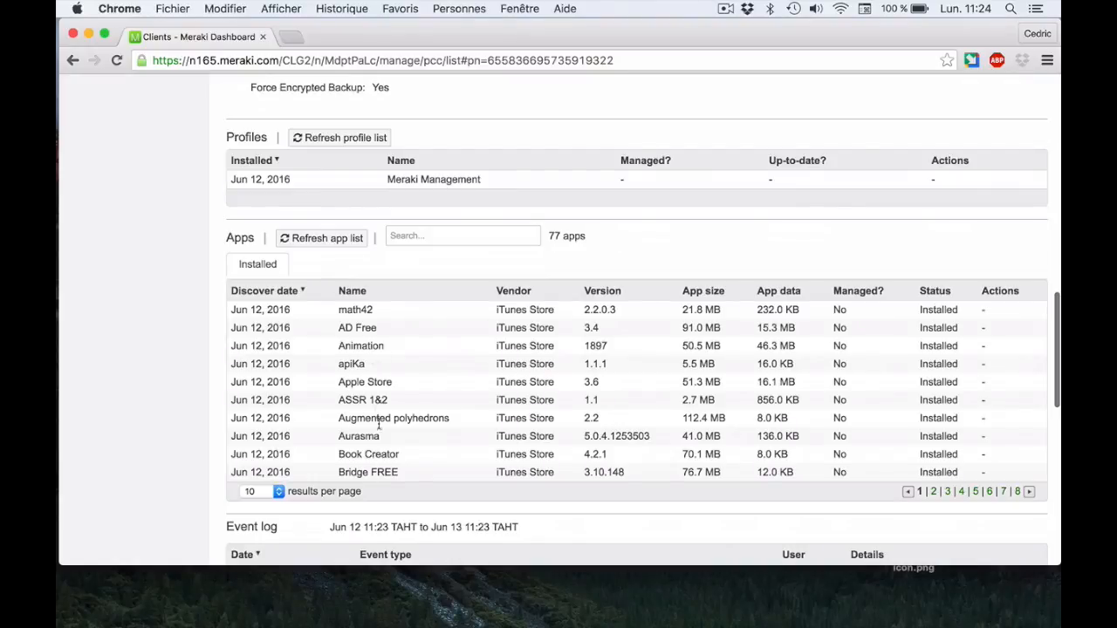
scroll(379, 441, down, 1)
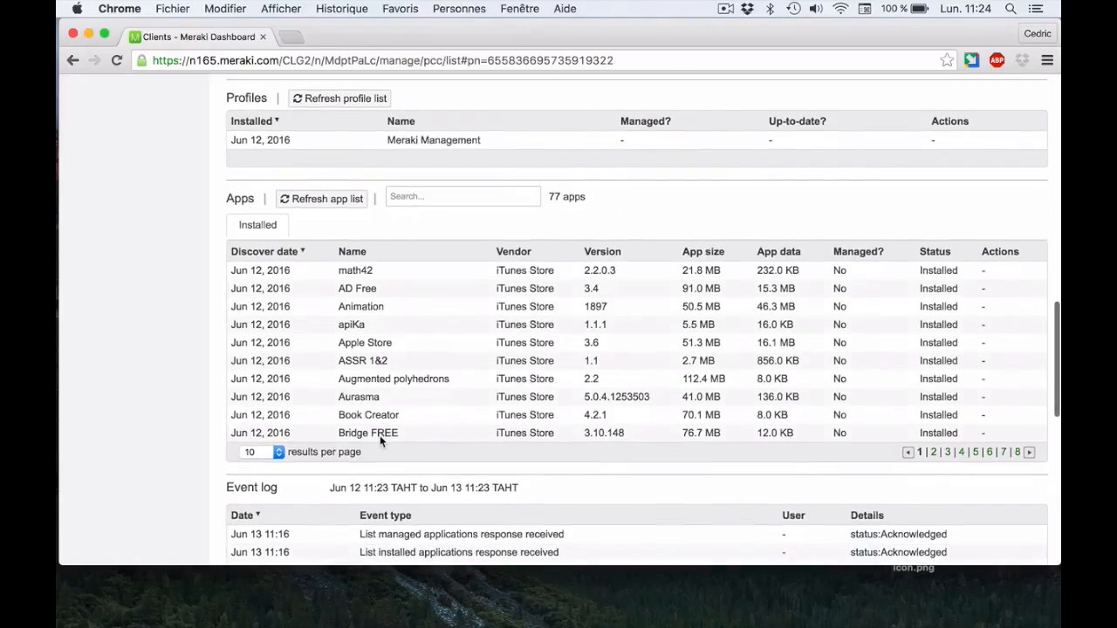
scroll(380, 436, down, 8)
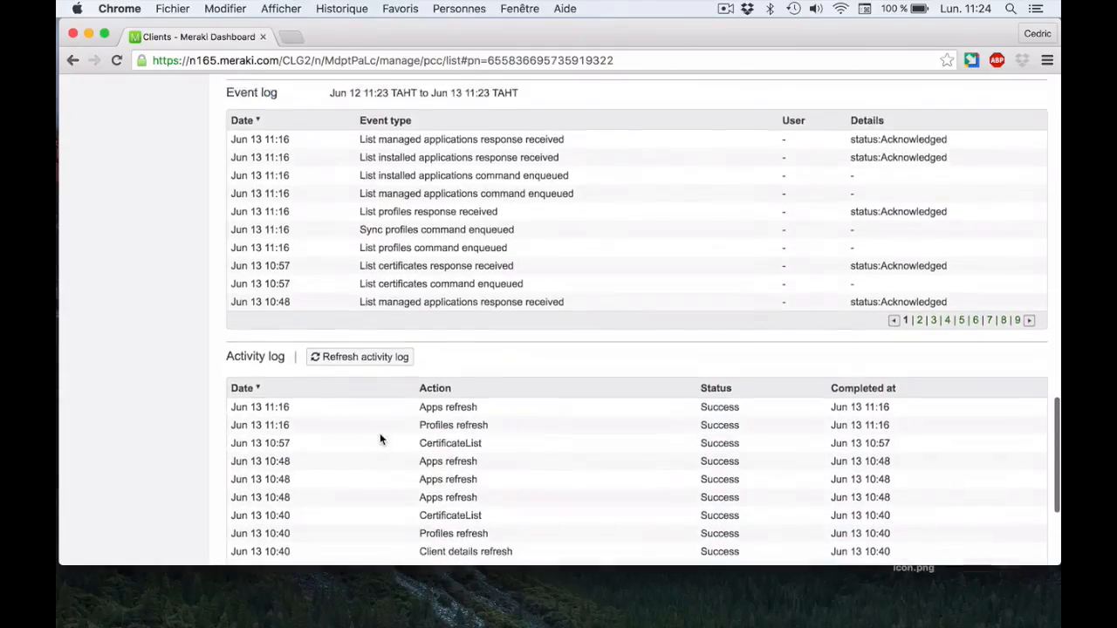
scroll(380, 436, up, 15)
scroll(380, 439, up, 10)
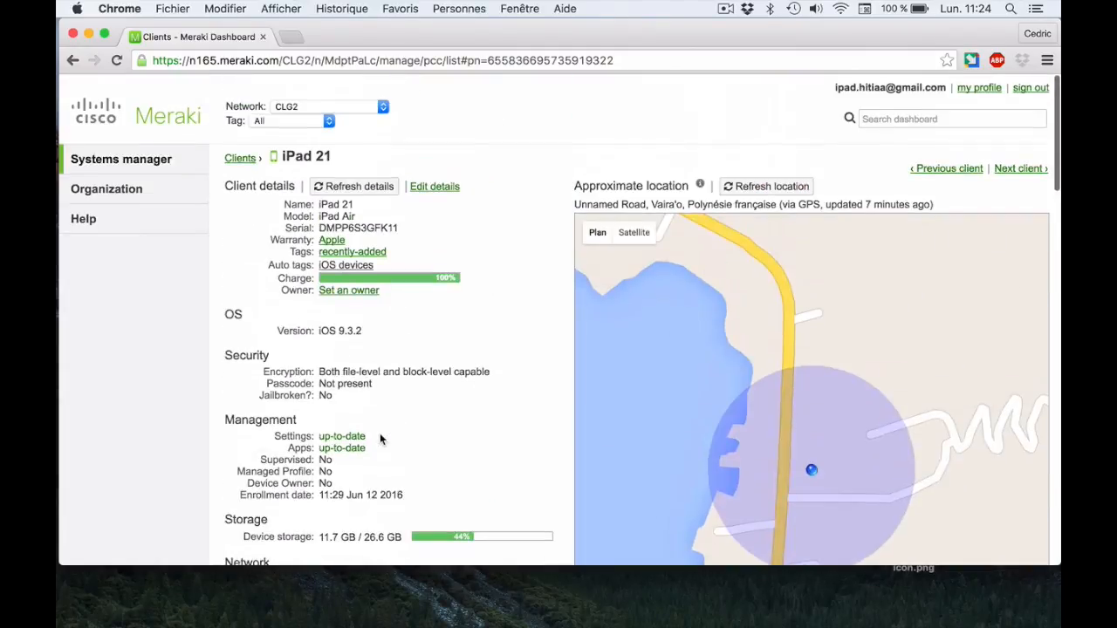
Return to the client list and review the Location, Move, Delete and Command options for iPad 21, leaving it deselected
mouse_move(161, 170)
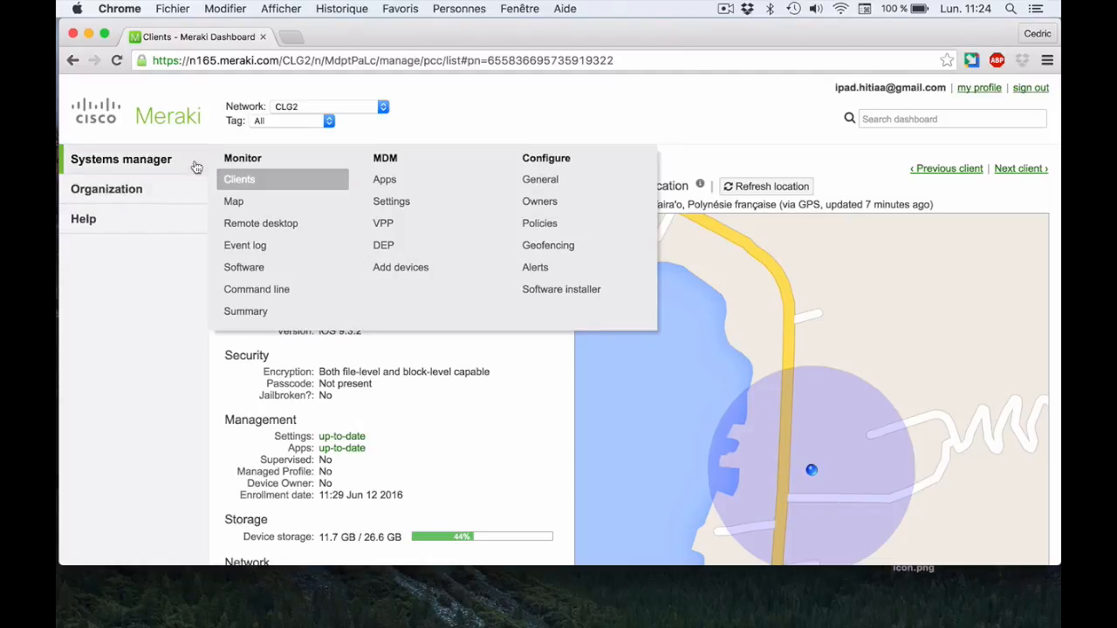
click(236, 180)
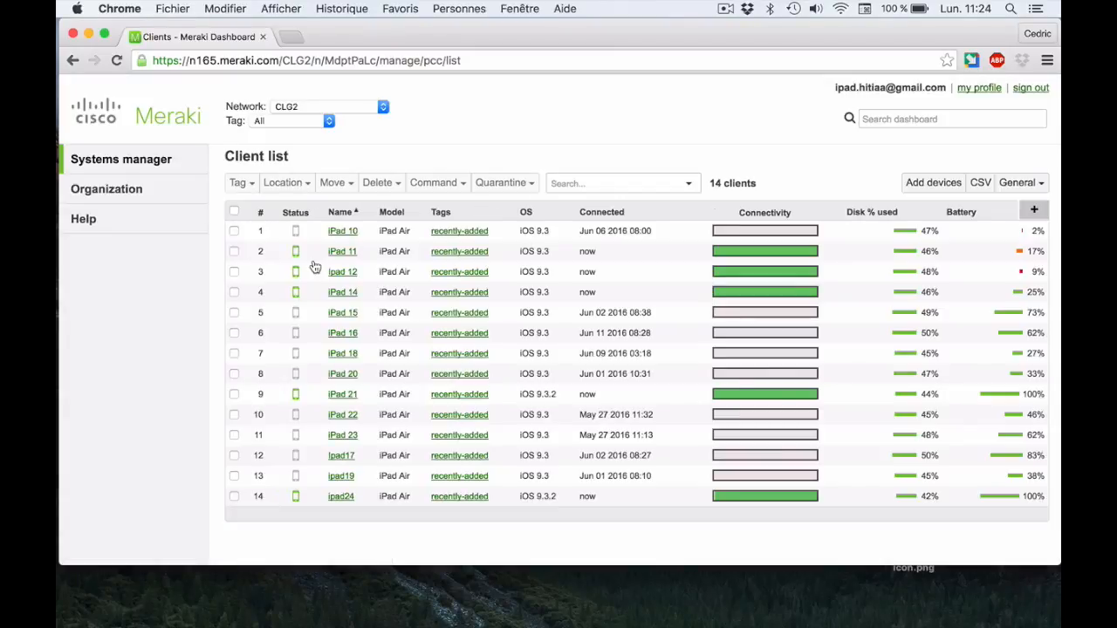
click(234, 395)
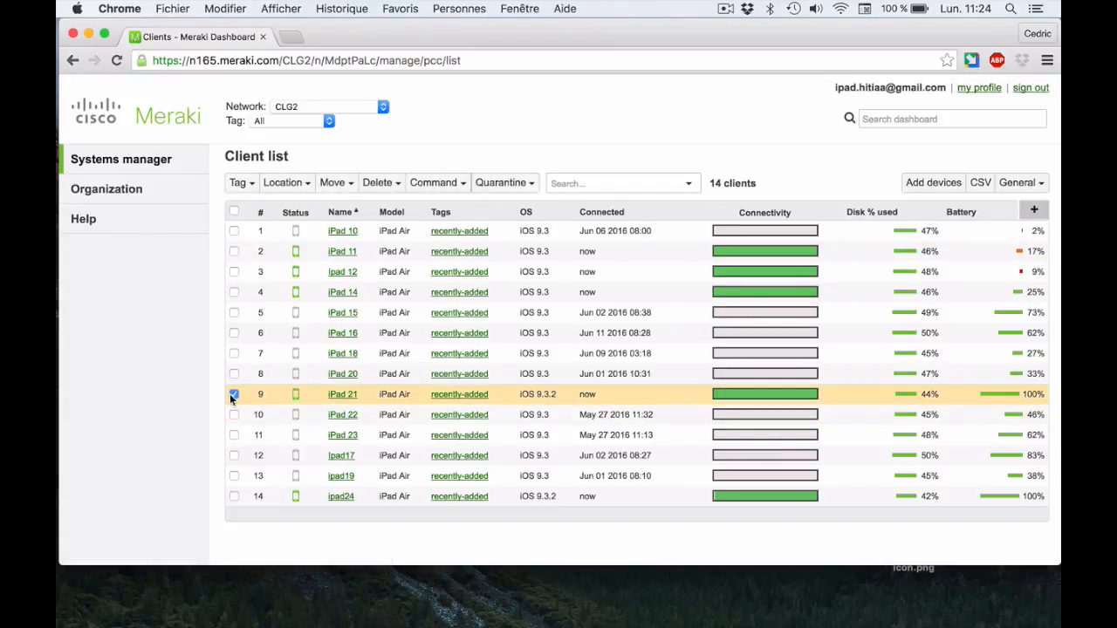
click(307, 185)
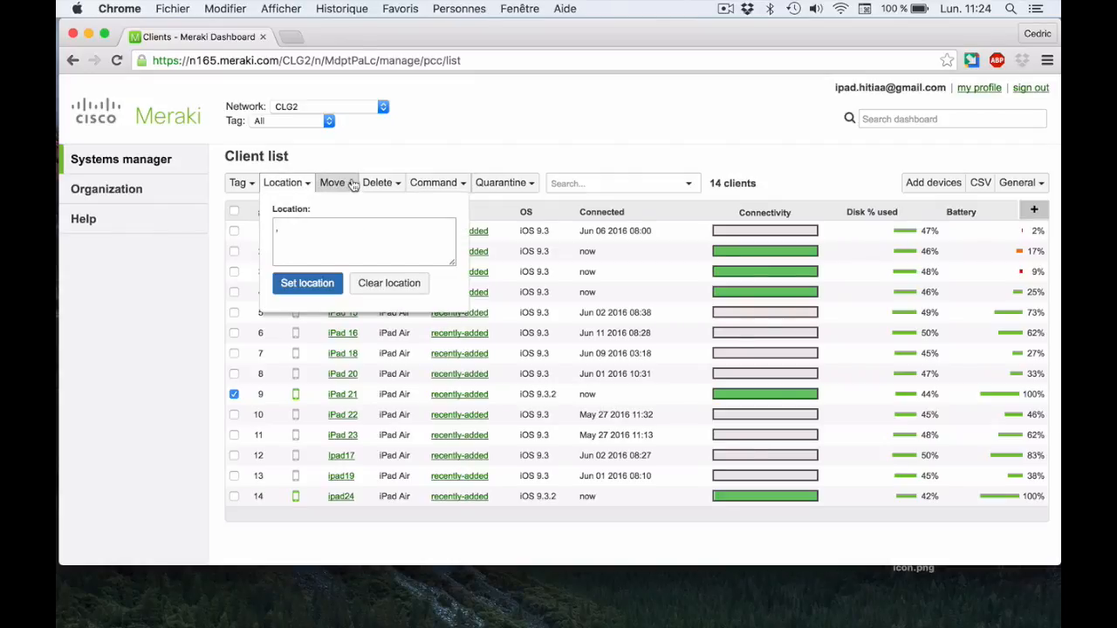
click(349, 184)
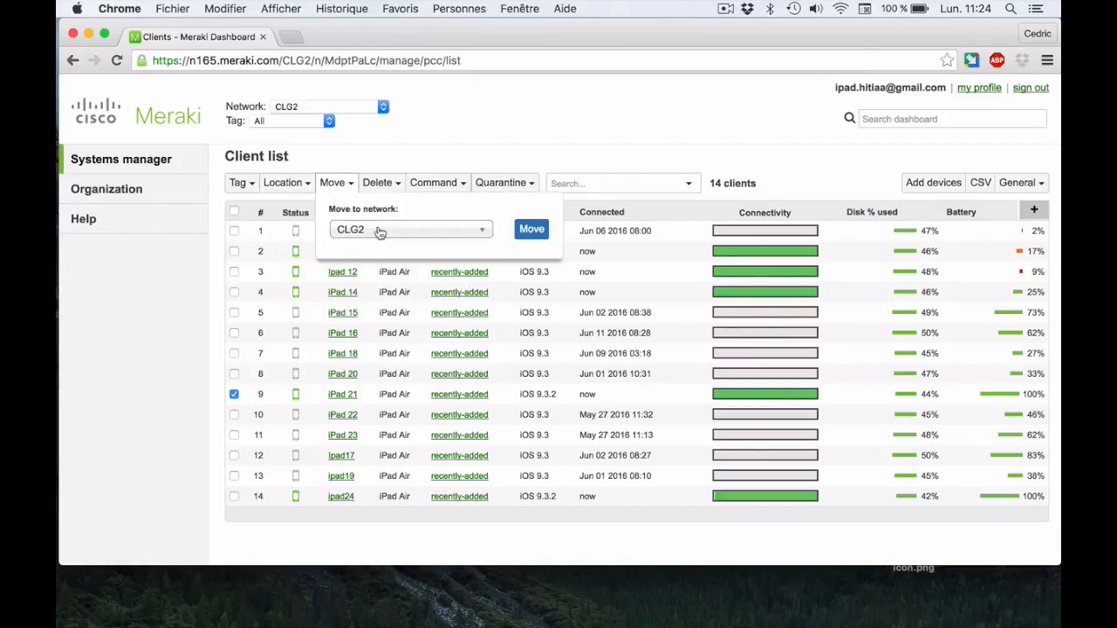
click(400, 185)
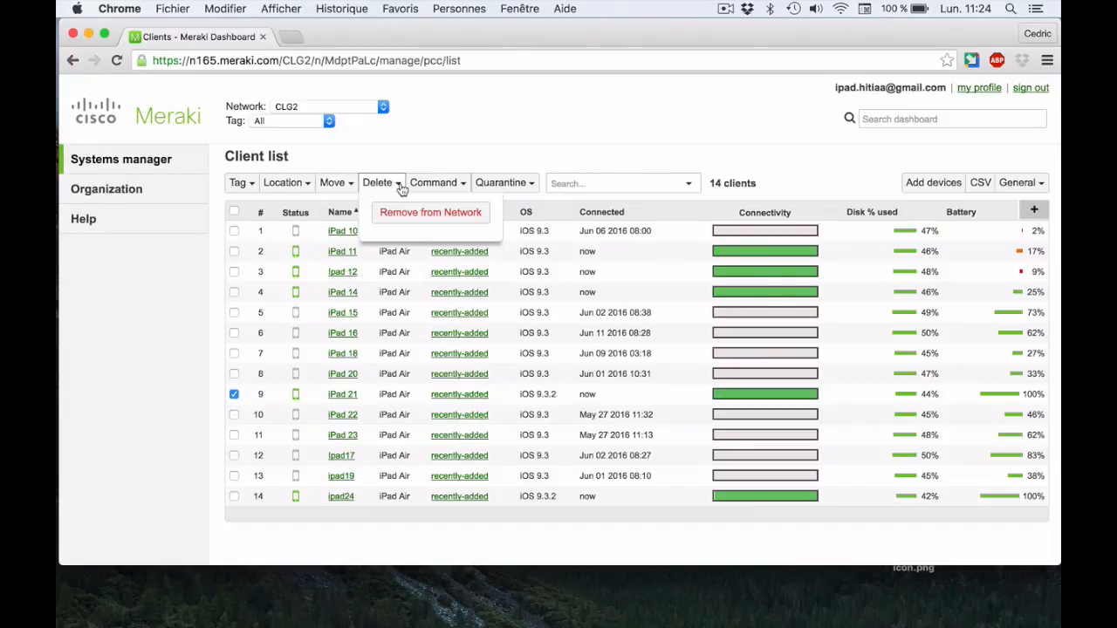
click(466, 184)
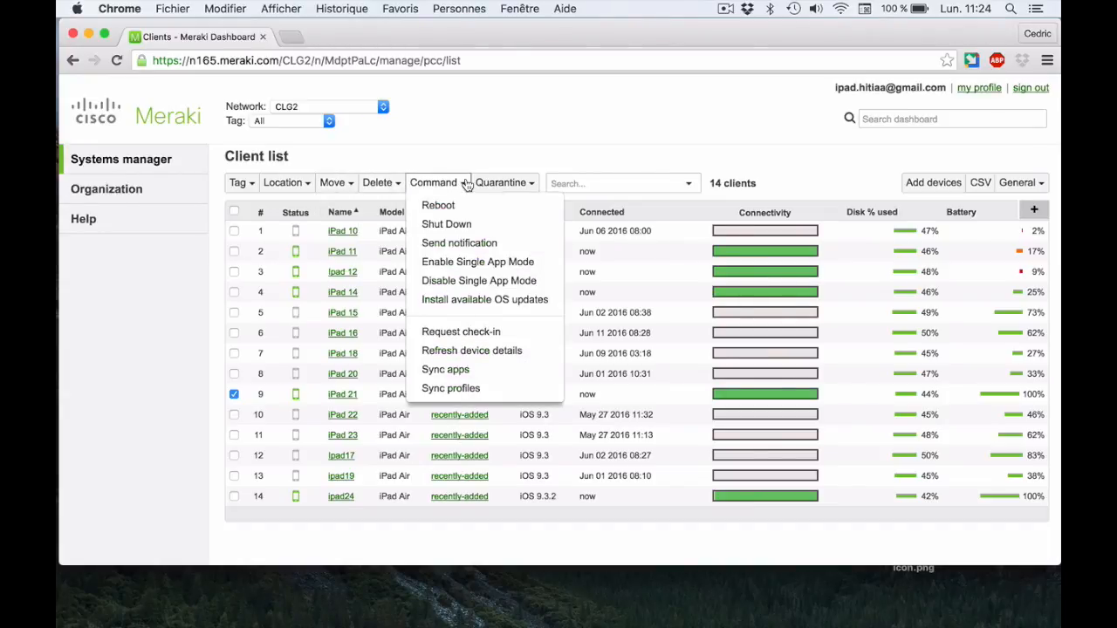
click(486, 127)
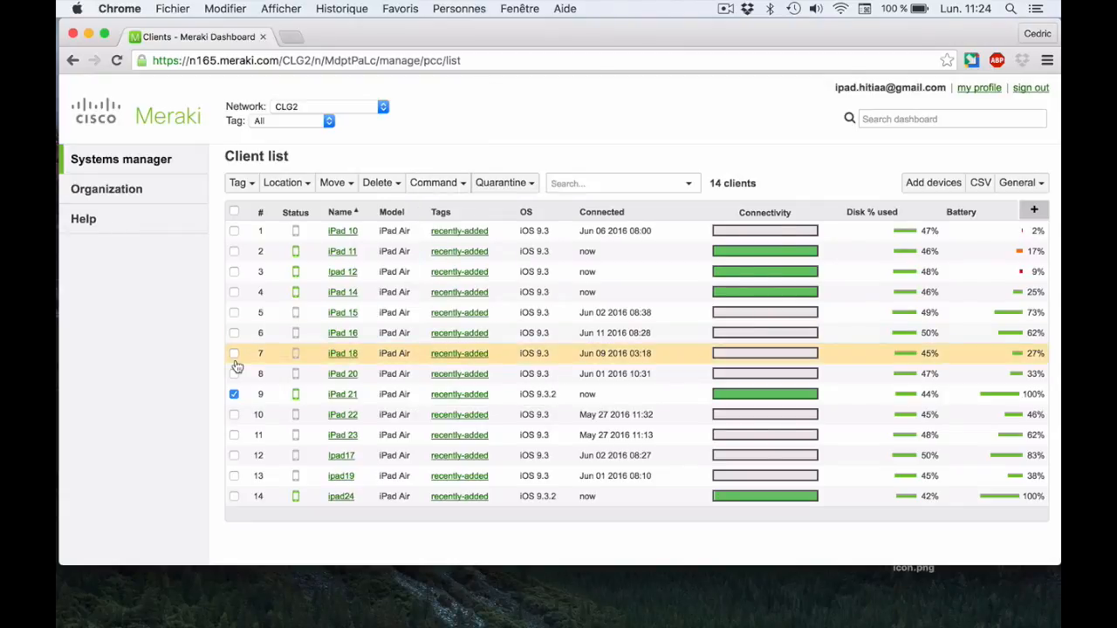
click(235, 394)
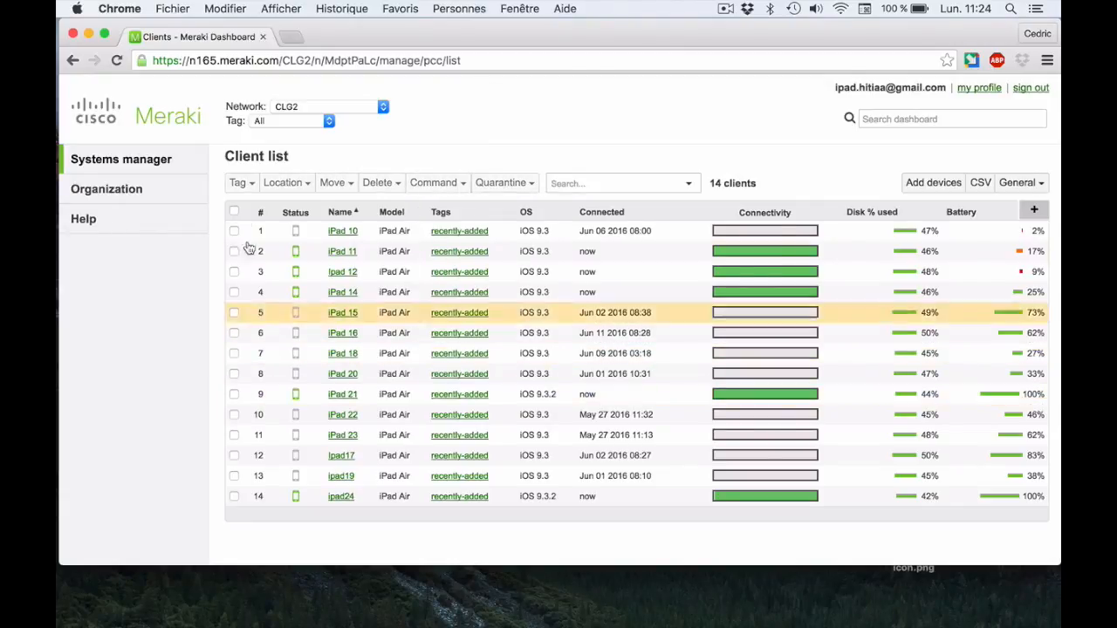
Open the MDM app management list for the CLG2 network and look through its managed apps
mouse_move(199, 178)
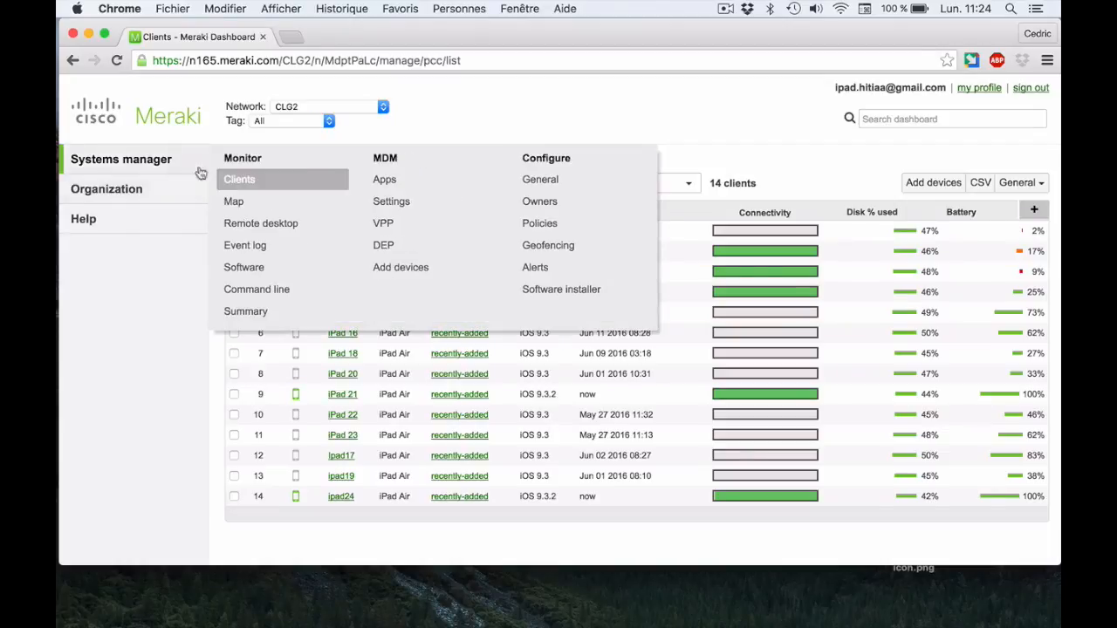
click(388, 183)
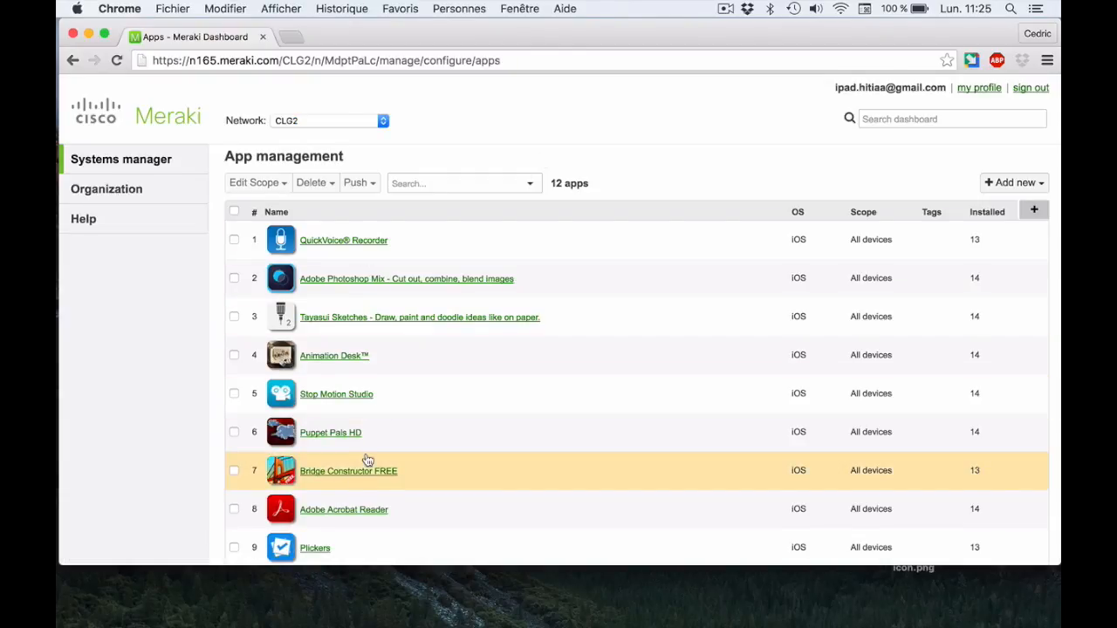
scroll(366, 461, down, 3)
scroll(367, 461, up, 3)
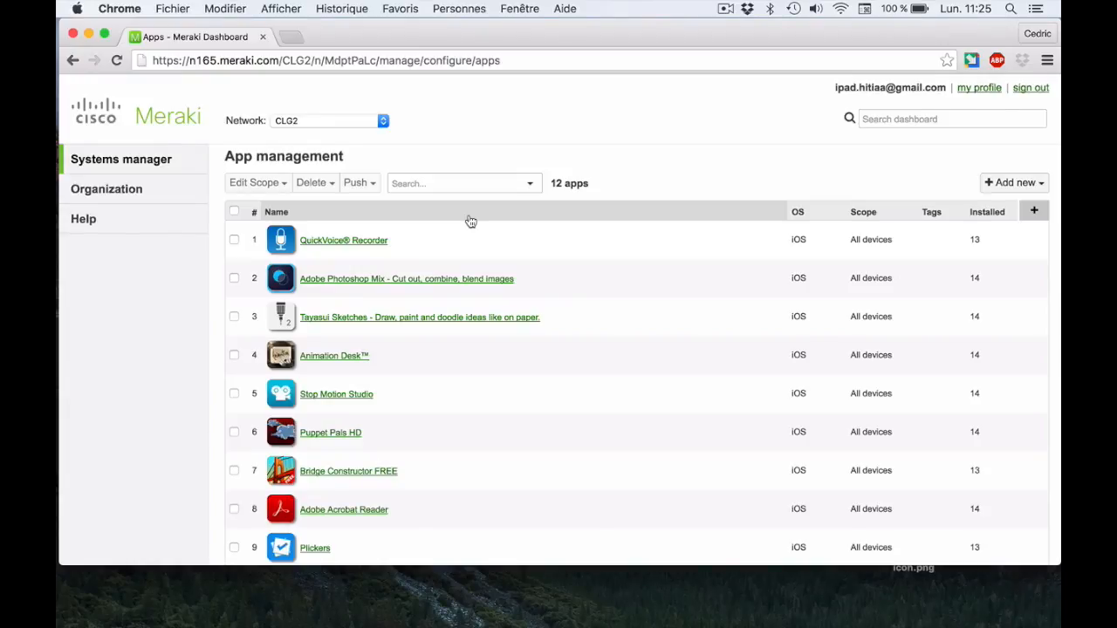
Select QuickVoice Recorder in the managed apps list and review its Push and Delete options without applying any
click(234, 241)
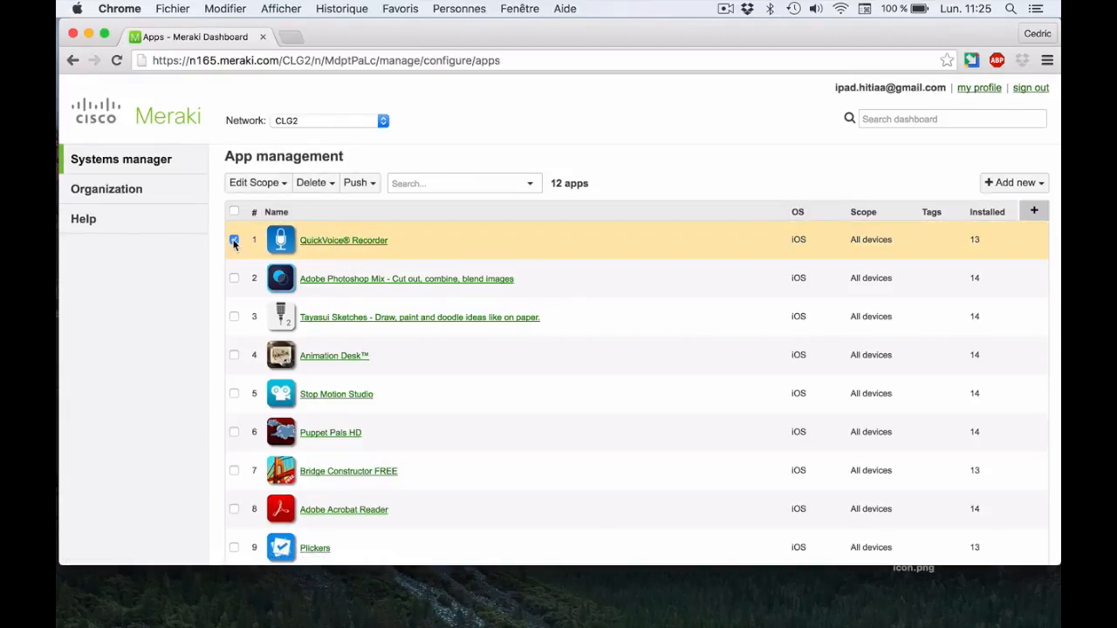
click(365, 186)
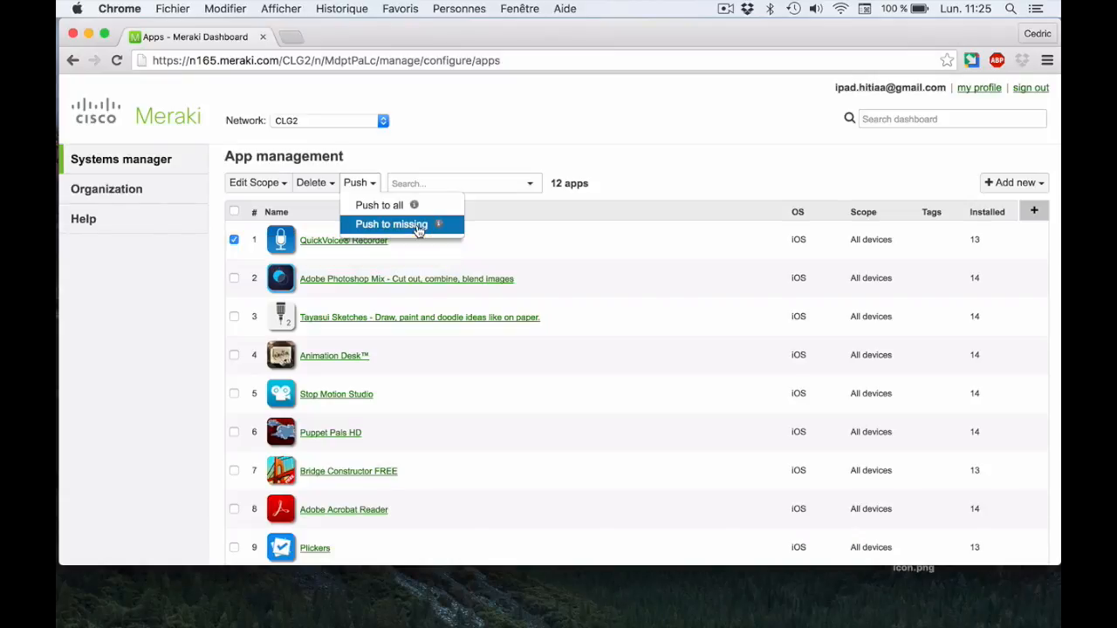
click(337, 188)
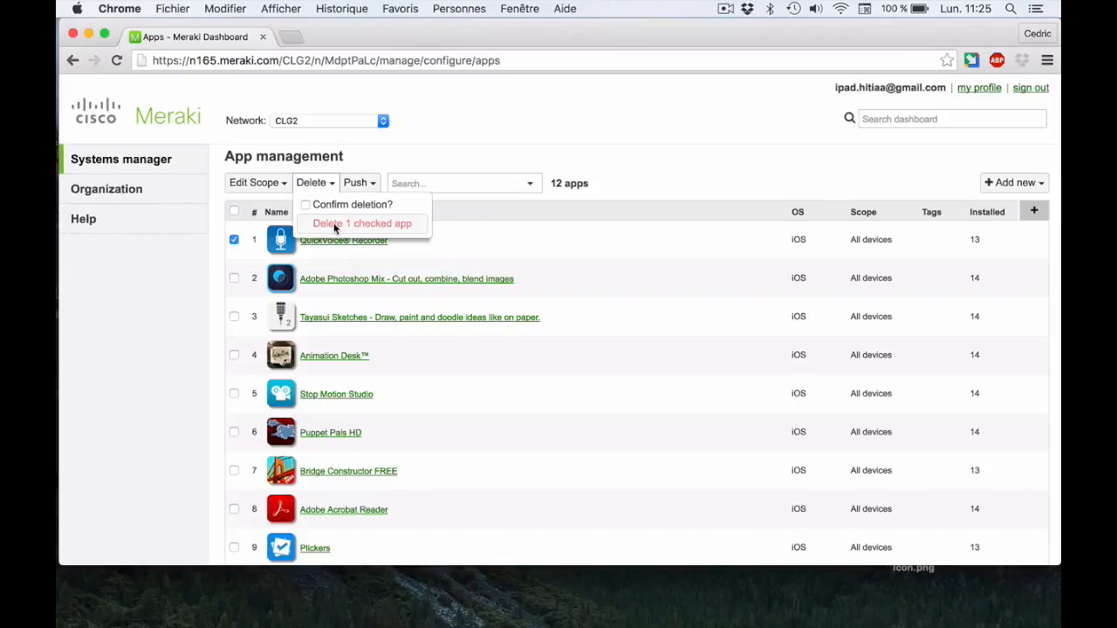
click(543, 132)
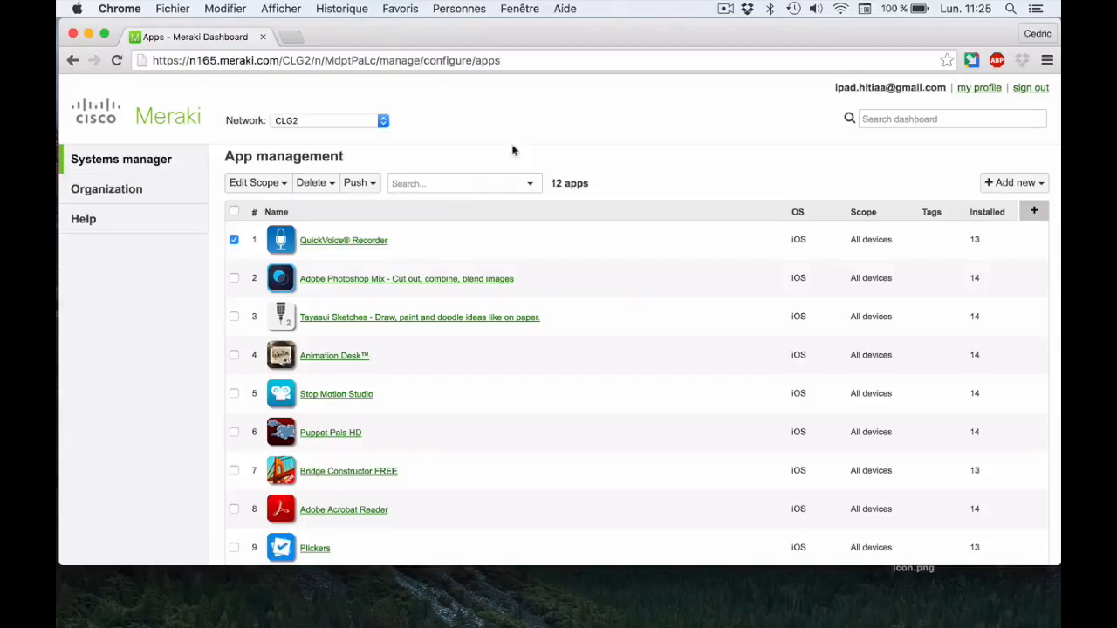
Open QuickVoice Recorder's app page, examine its details, scope, options, push status and clients in scope, and return to the managed apps list
click(338, 242)
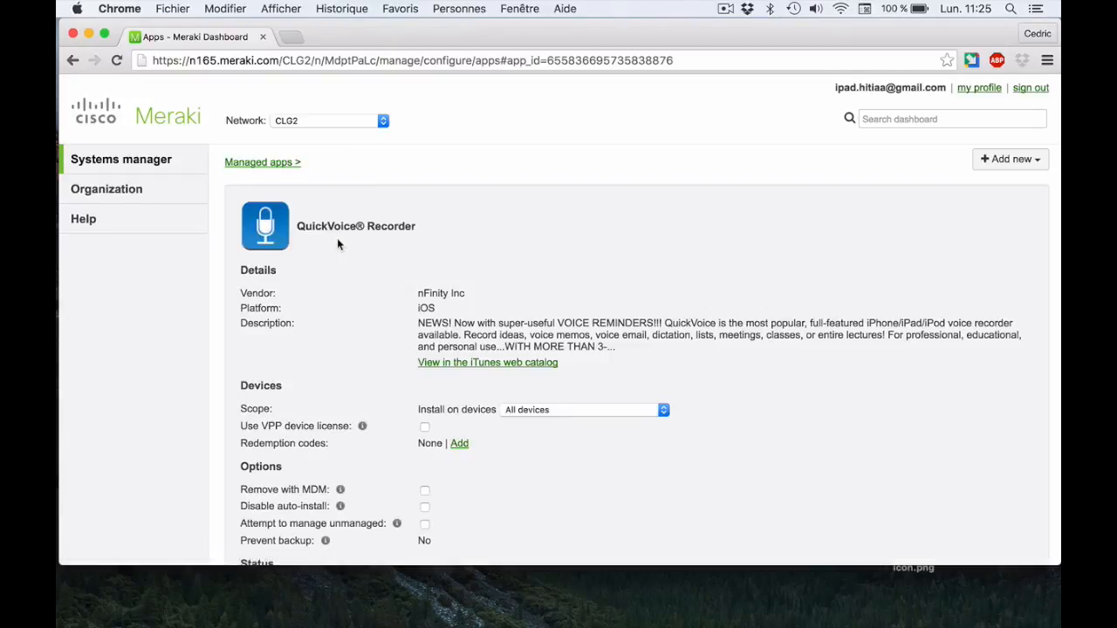
scroll(338, 244, down, 5)
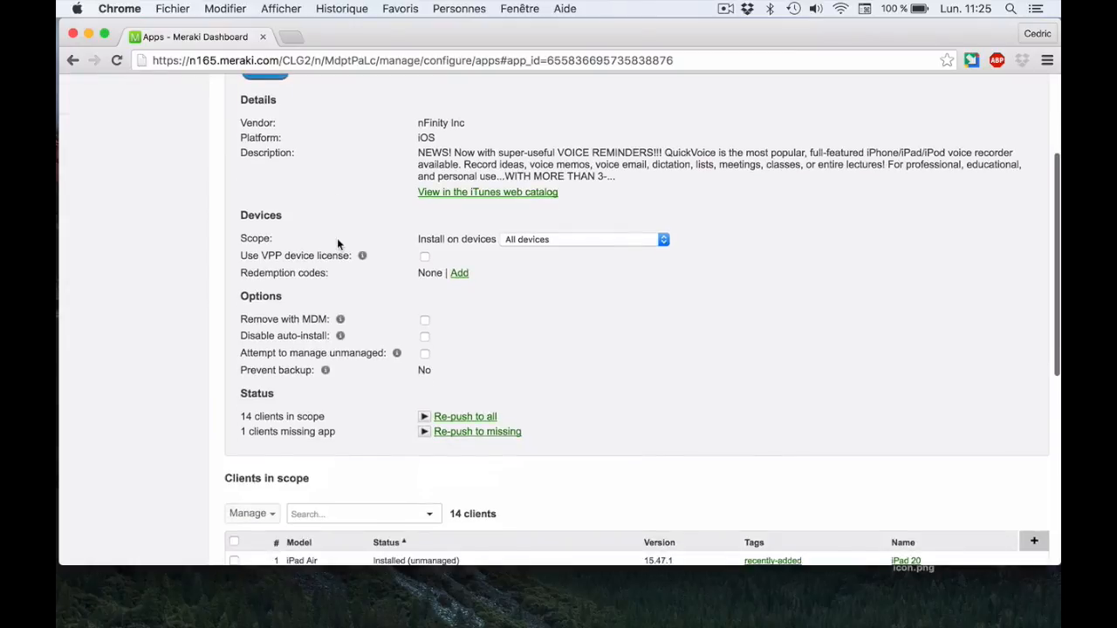
scroll(338, 243, down, 5)
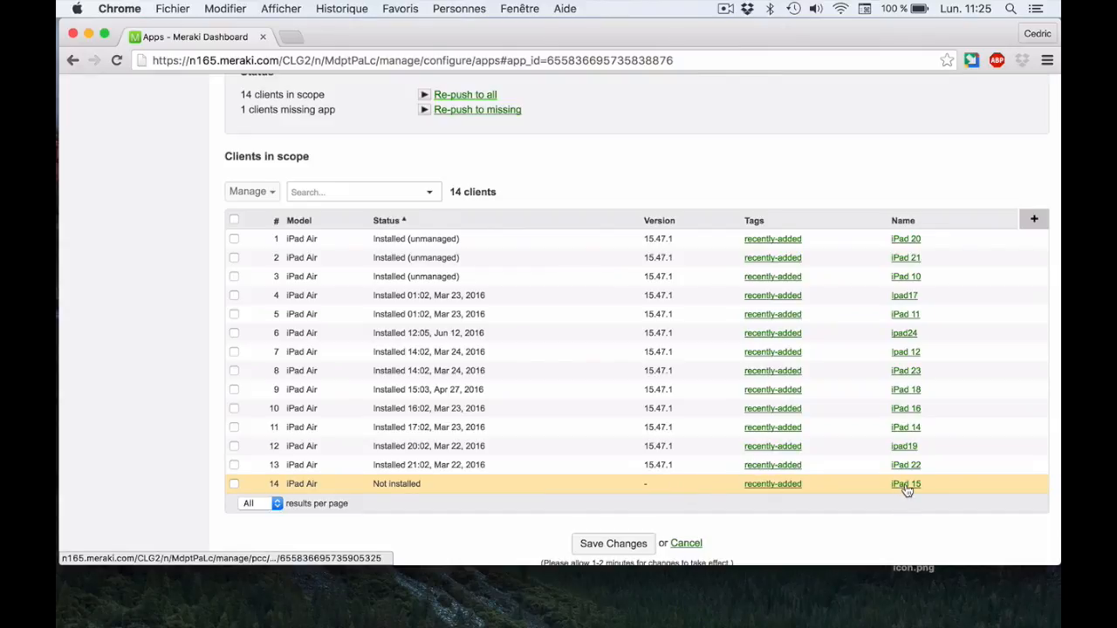
scroll(676, 129, up, 6)
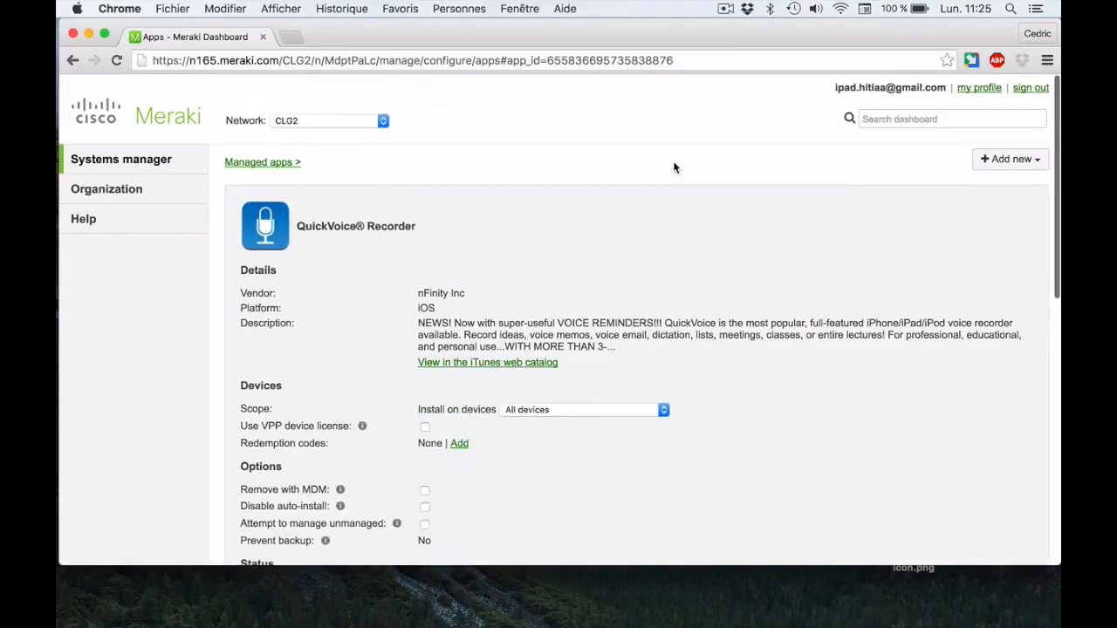
scroll(673, 168, down, 5)
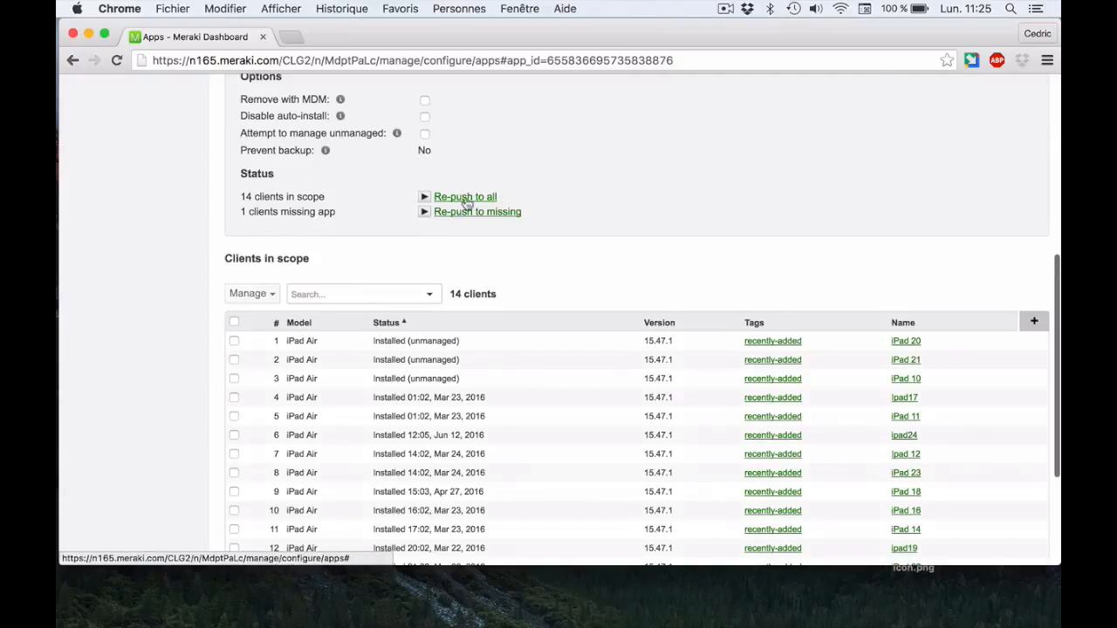
scroll(588, 210, up, 2)
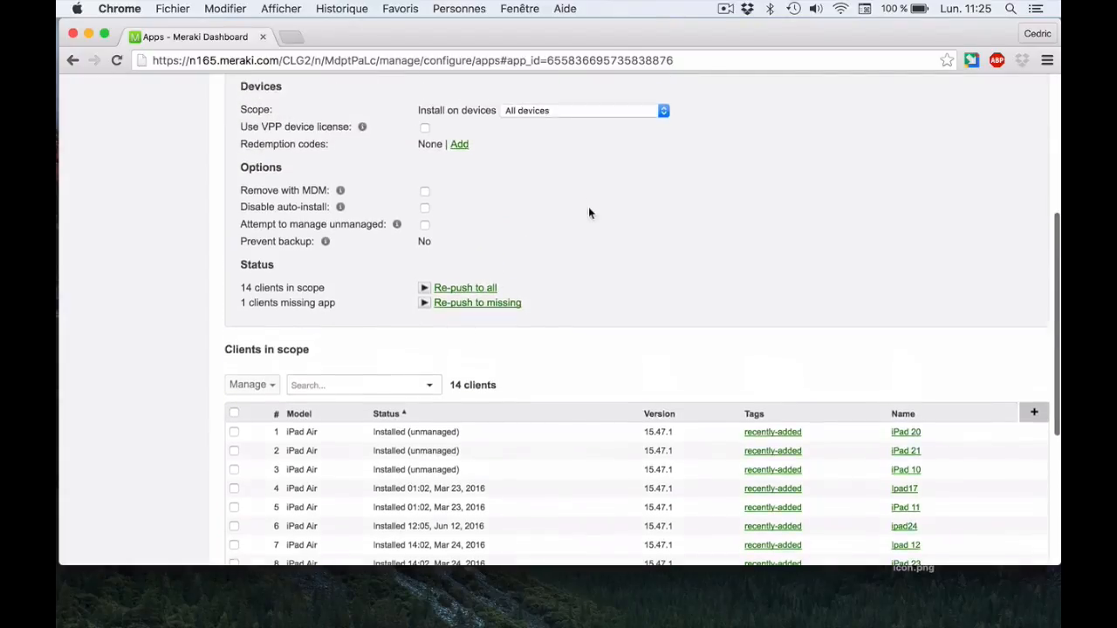
scroll(588, 209, up, 7)
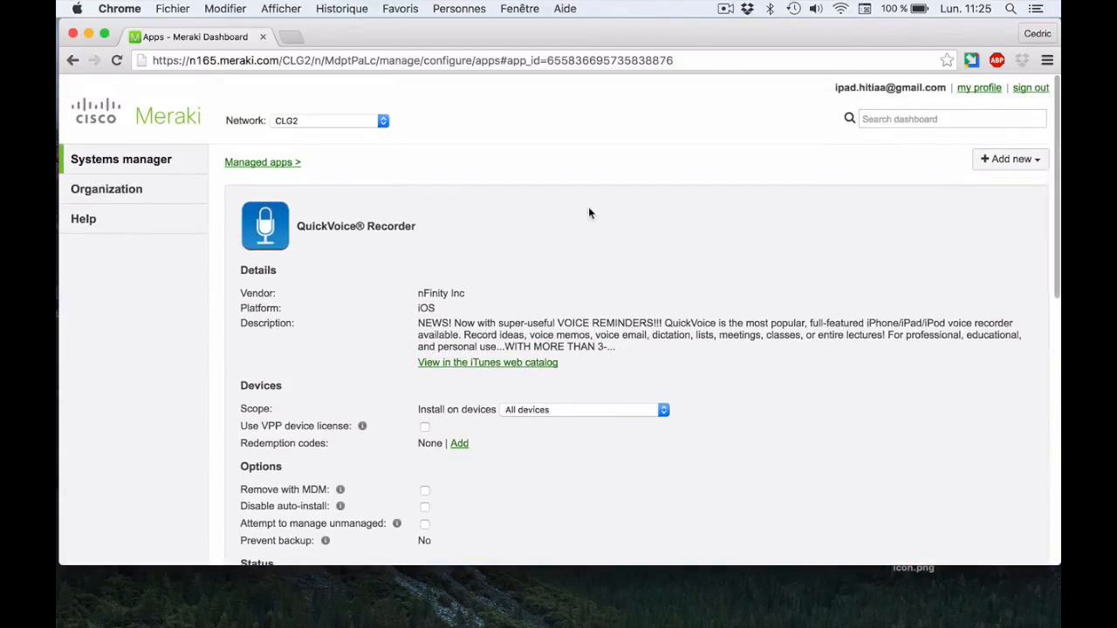
click(264, 163)
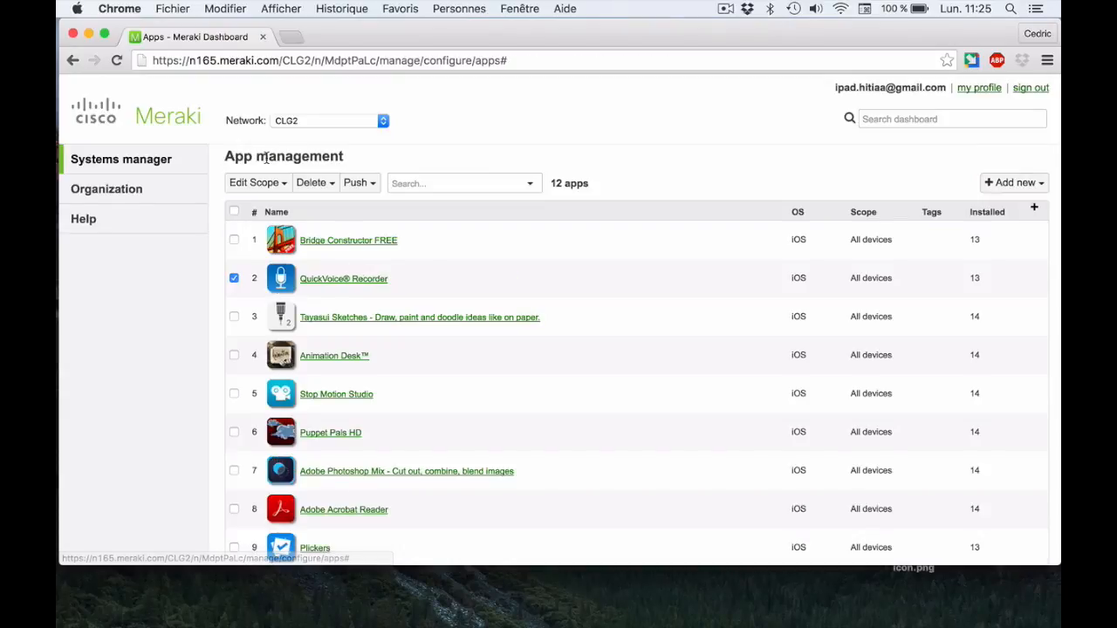
Start adding a new iOS app, search the catalogue for "meraki", and close the search without adding anything
click(1014, 186)
click(976, 208)
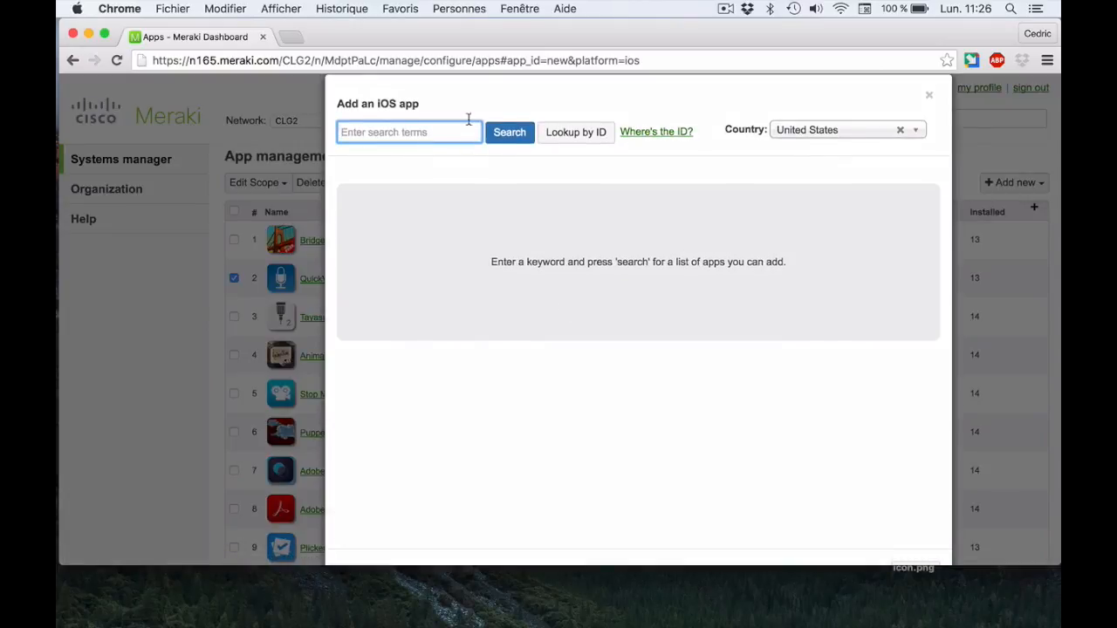
text(meraki)
key(Return)
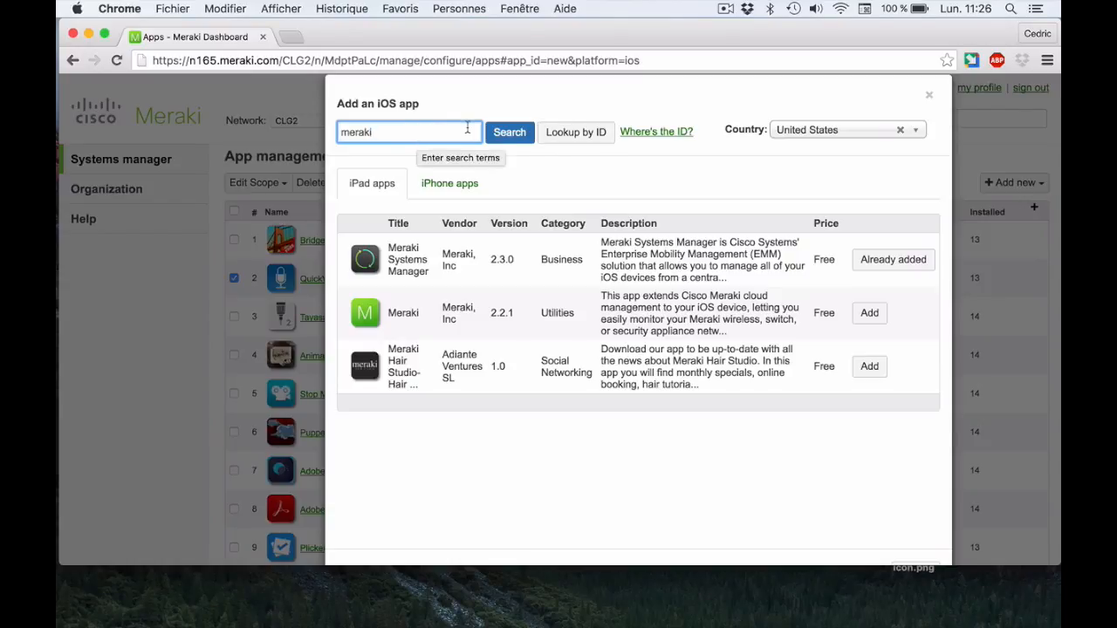
click(930, 97)
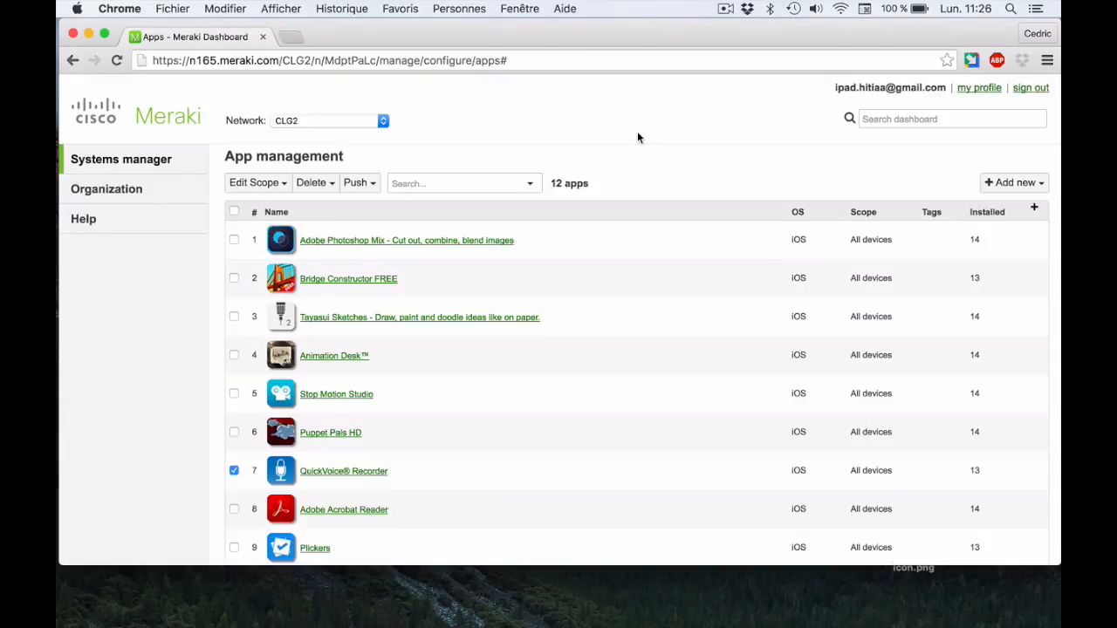
Open the MDM Add devices page and examine the iOS access rights, on-device enrollment steps, QR code and Apple Configurator option
mouse_move(162, 152)
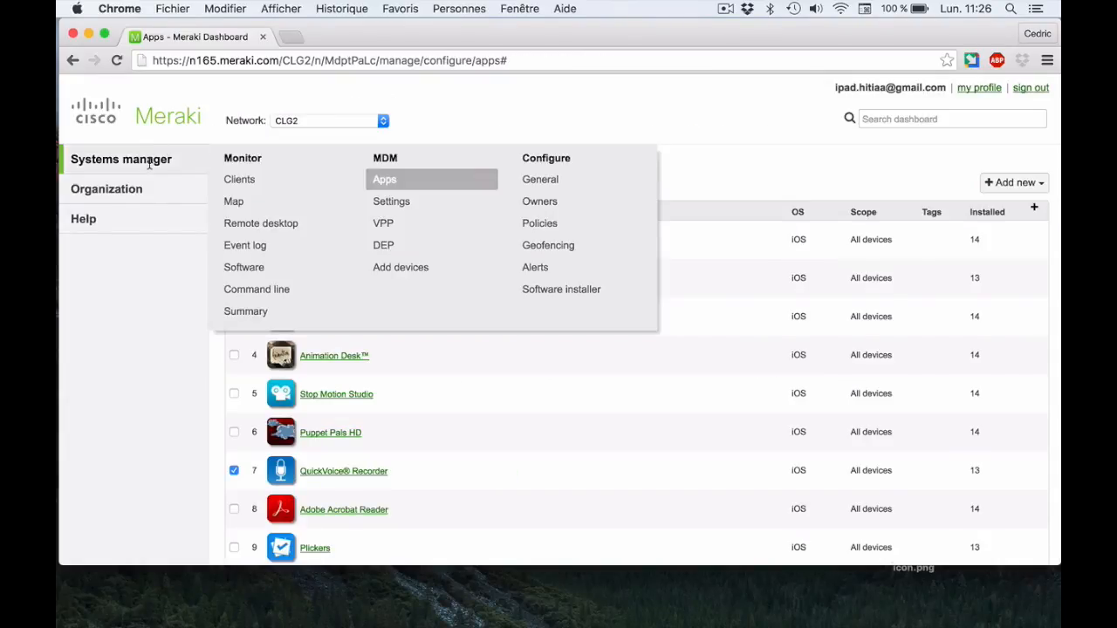
click(391, 272)
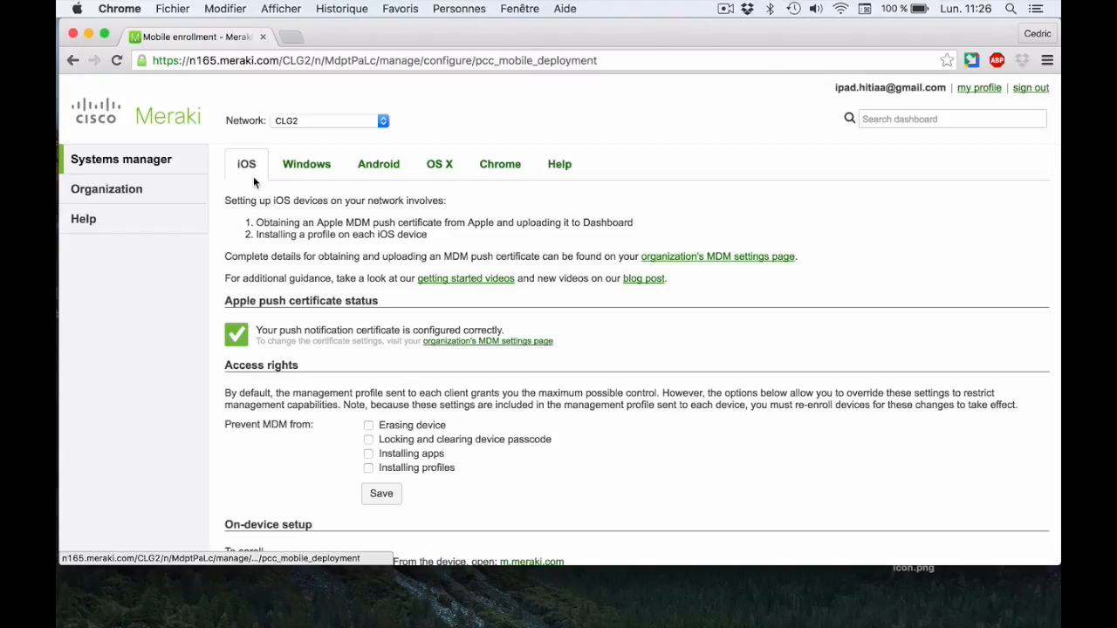
scroll(373, 275, down, 2)
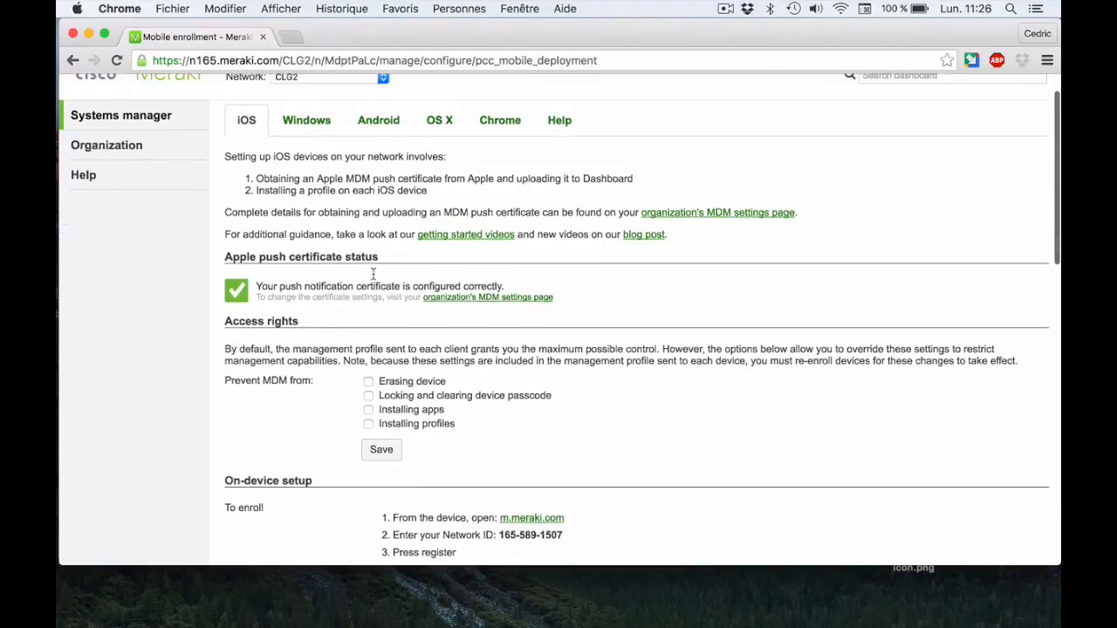
scroll(373, 274, up, 2)
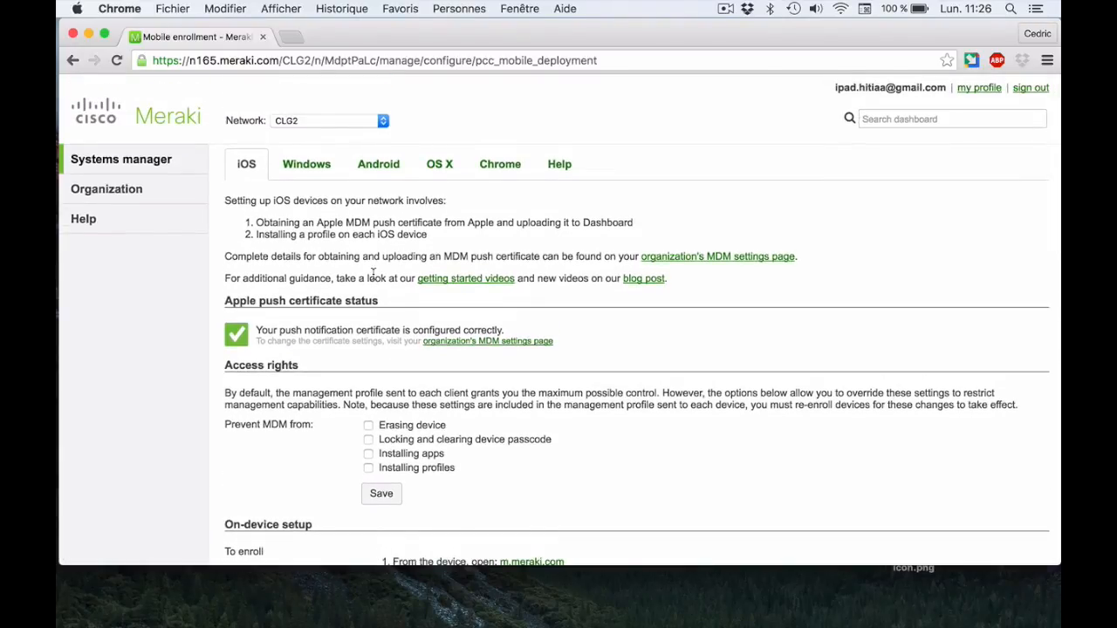
scroll(373, 274, down, 10)
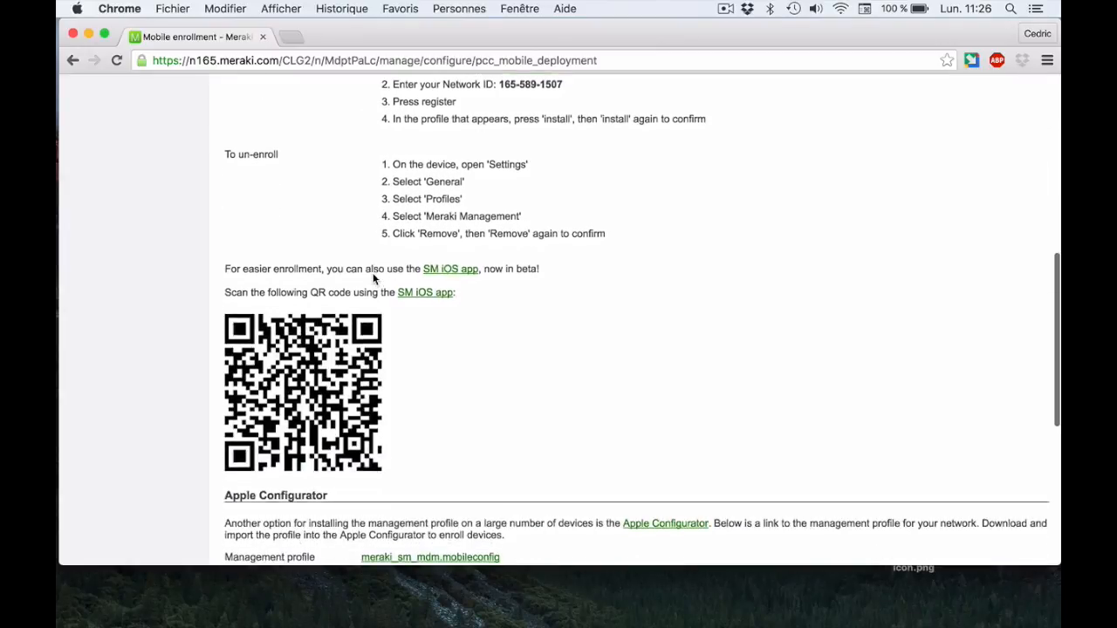
scroll(373, 278, up, 3)
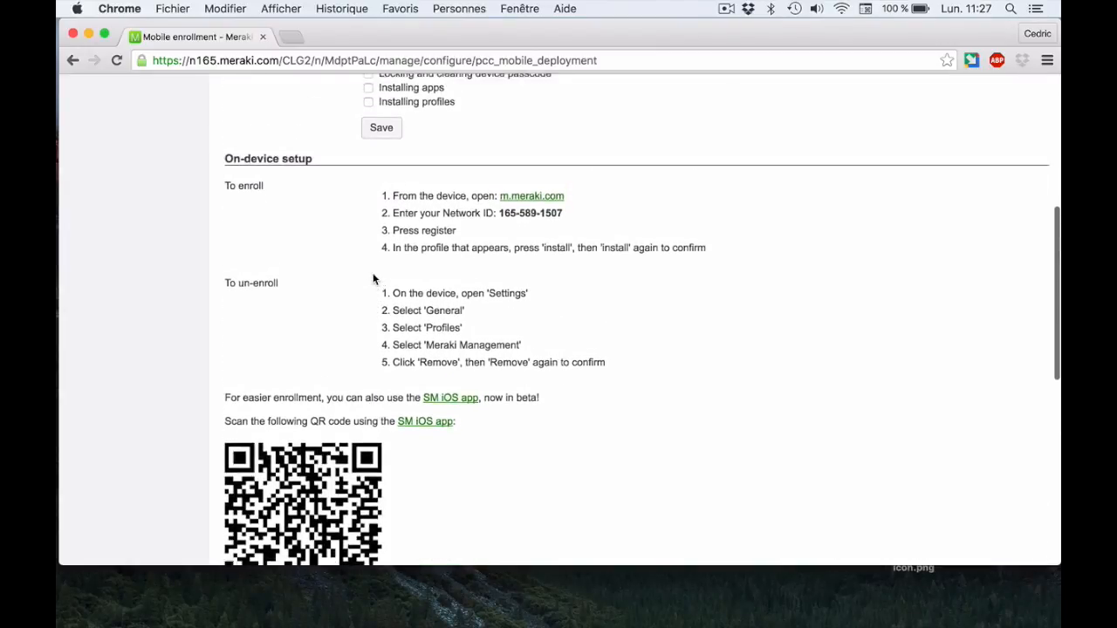
scroll(373, 278, down, 3)
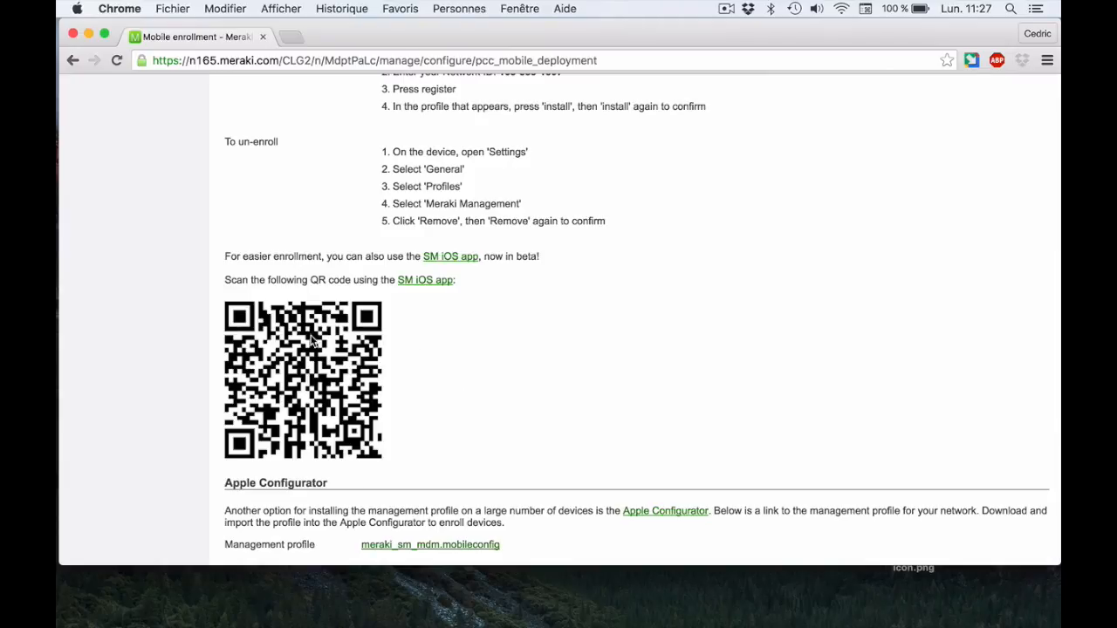
scroll(340, 387, up, 10)
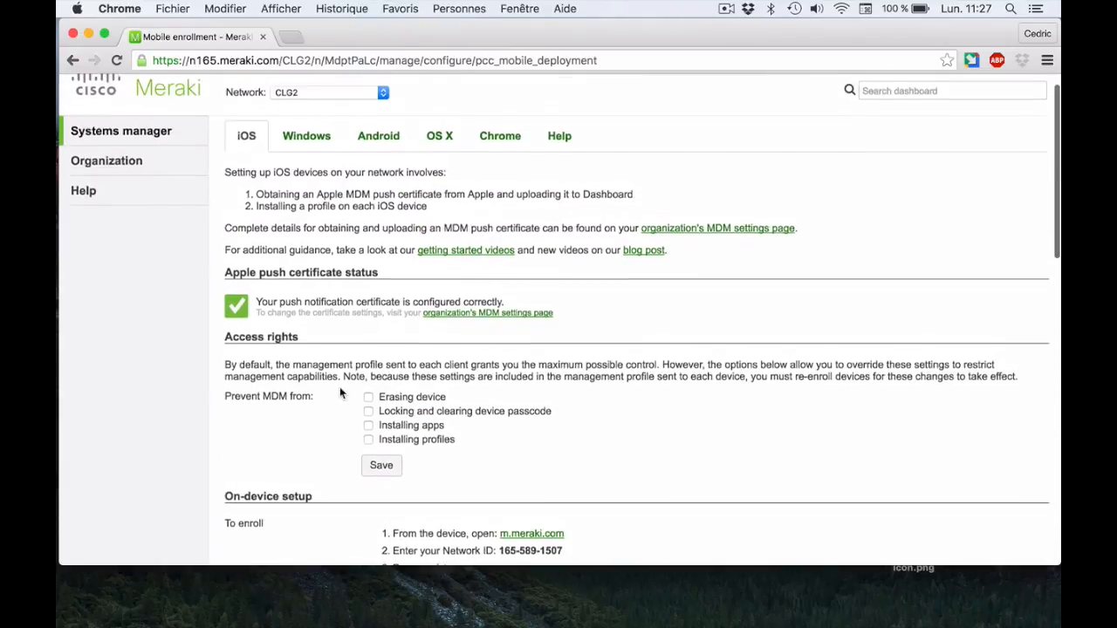
Return to the Systems Manager client list
mouse_move(94, 180)
mouse_move(195, 172)
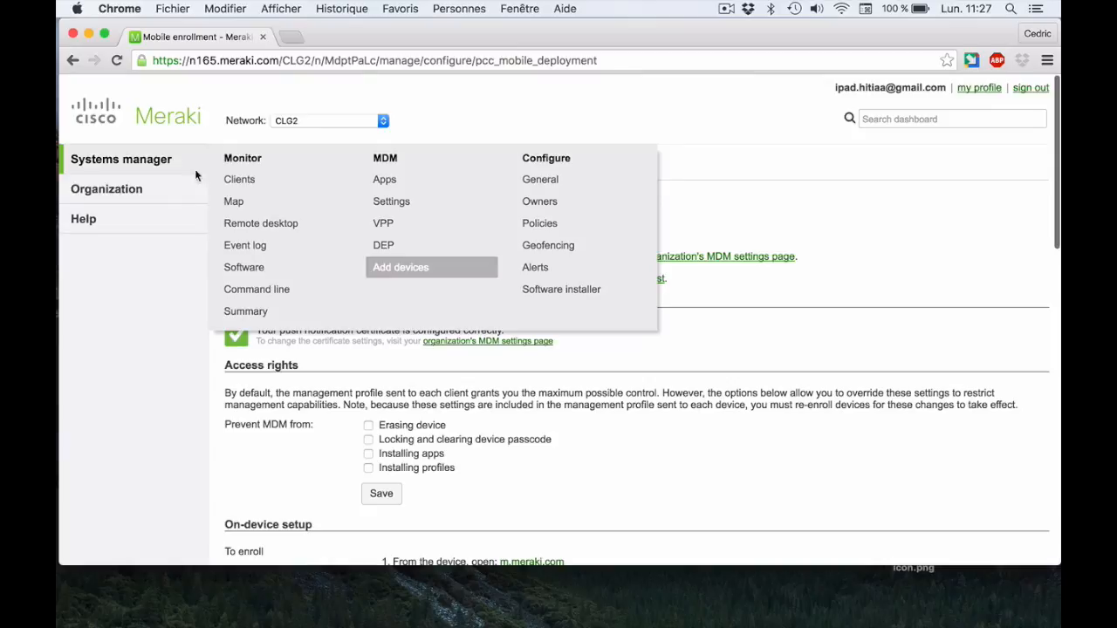
click(244, 179)
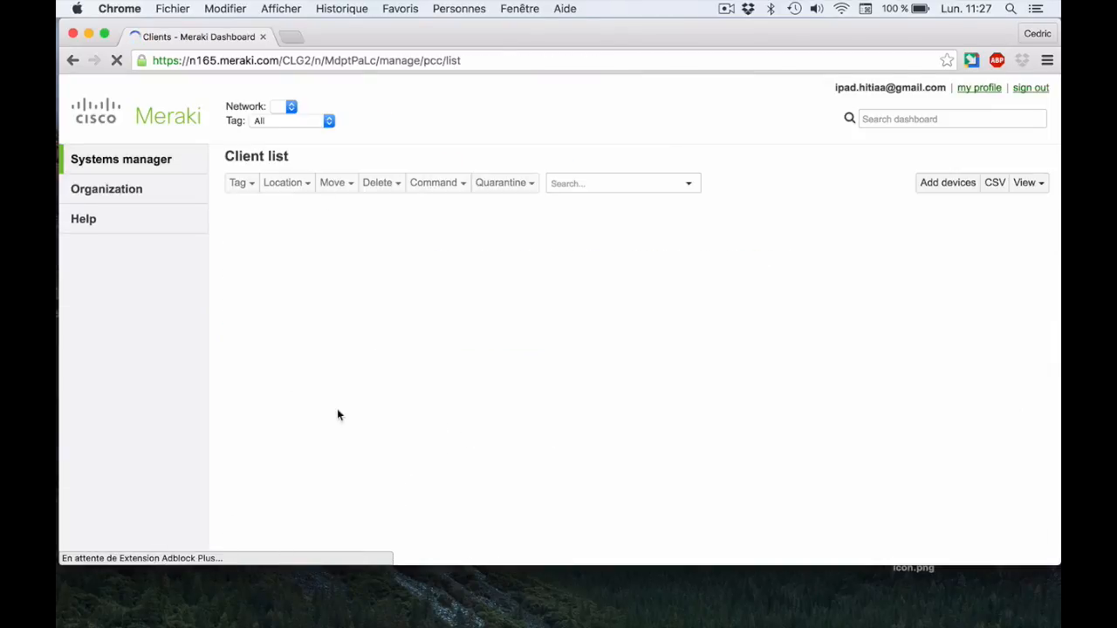